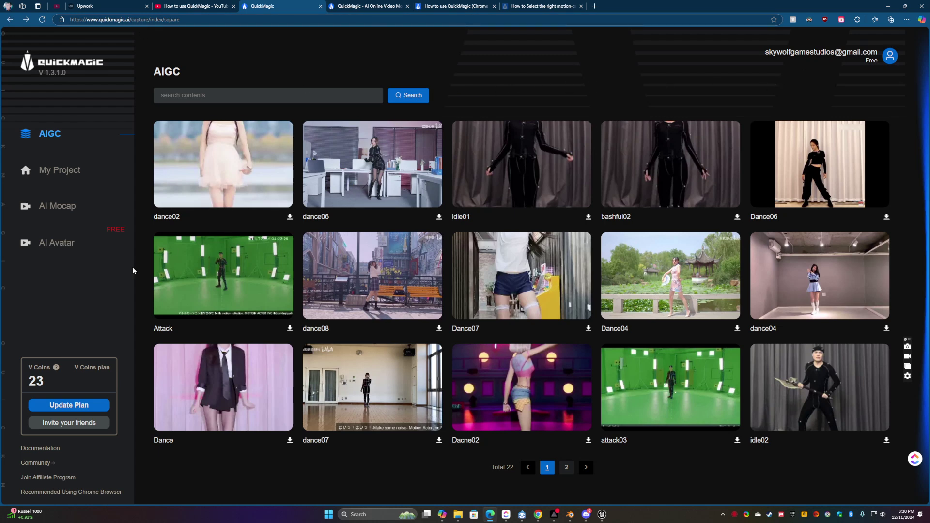
# - Open the My Project list under AI Mocap and preview the FemaleDancer30s result
pyautogui.moveTo(57, 368)
pyautogui.click(71, 207)
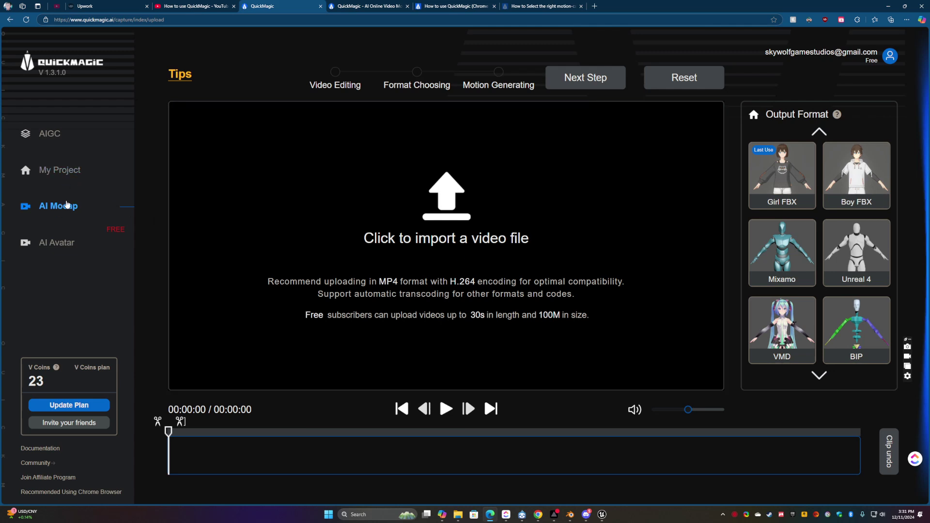
pyautogui.click(67, 175)
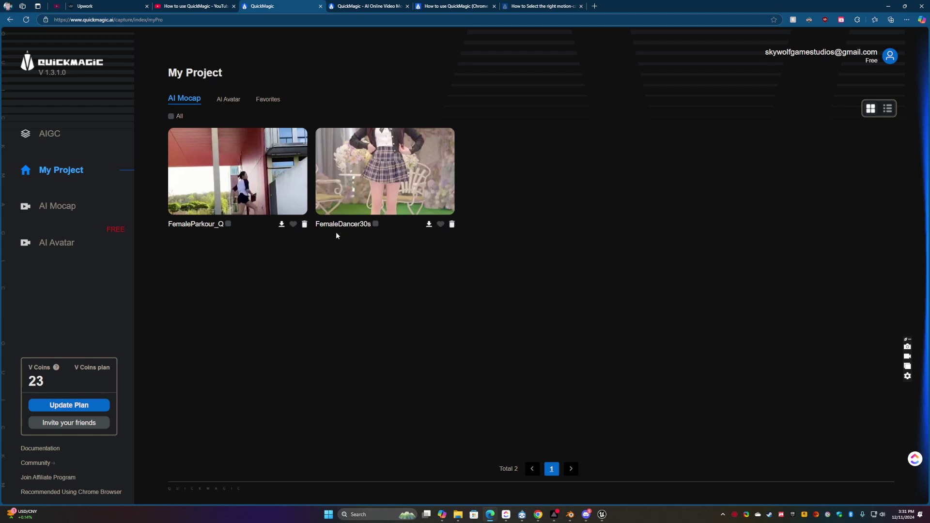
pyautogui.click(398, 186)
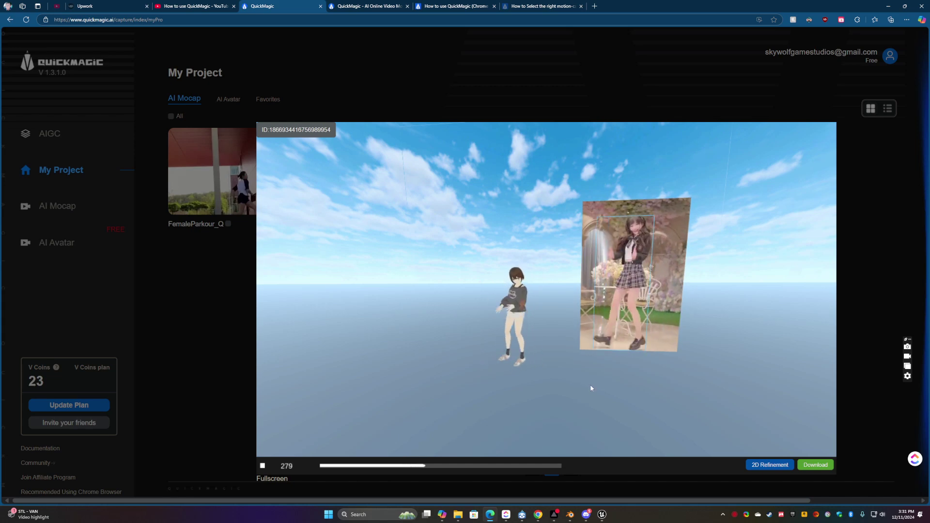
# - Download the FemaleDancer30s animation, remove the duplicate download entry, and close the preview
pyautogui.moveTo(592, 385); pyautogui.dragTo(573, 394)
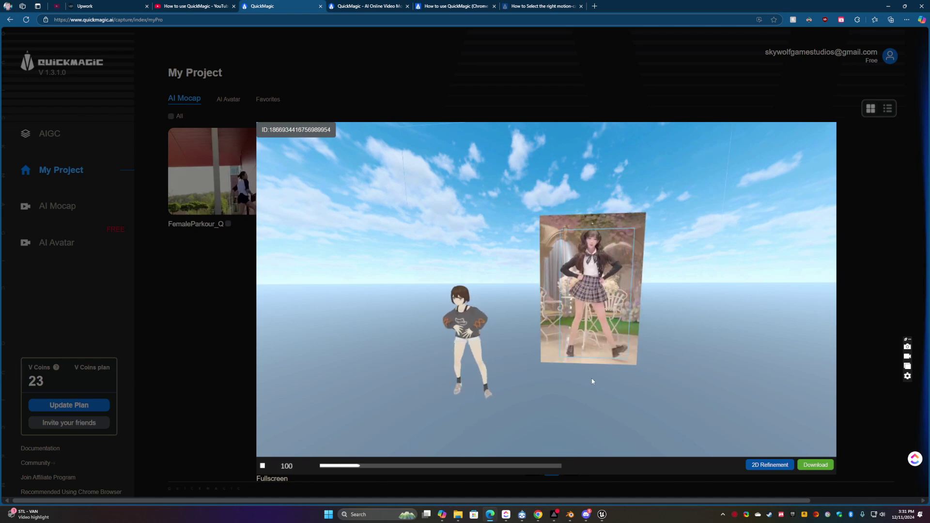
pyautogui.click(825, 465)
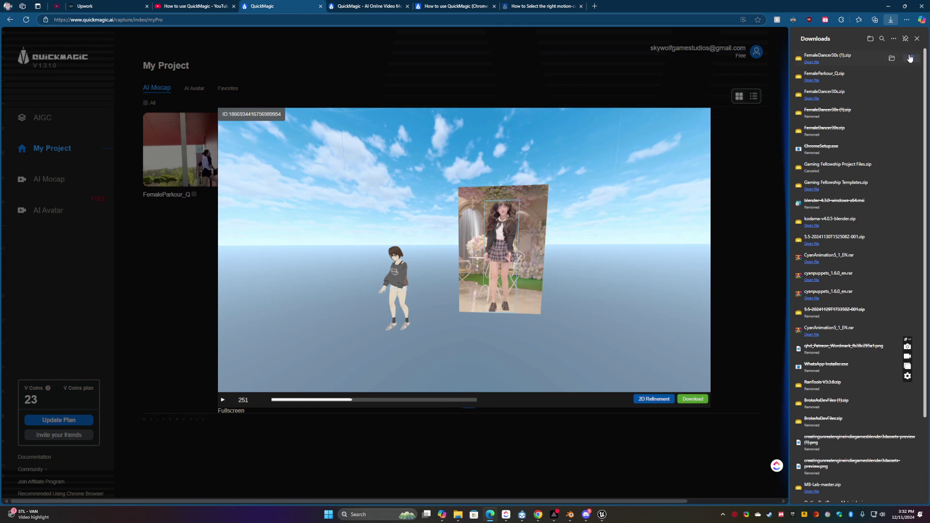
pyautogui.click(910, 58)
pyautogui.click(917, 39)
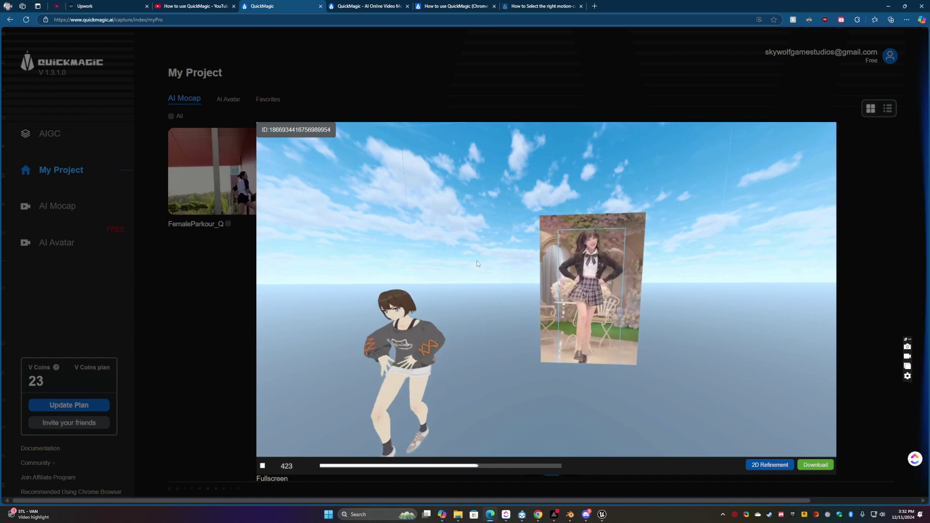
pyautogui.press('Escape')
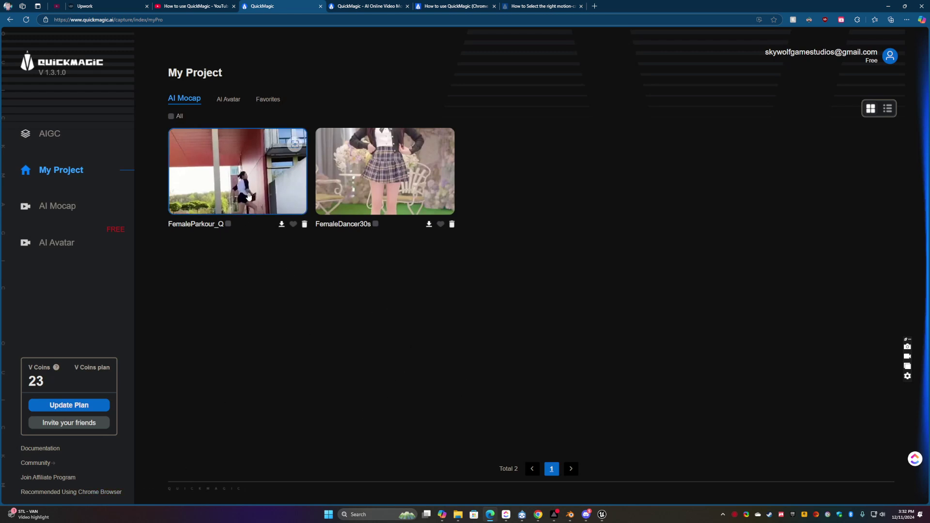
# - Preview the FemaleParkour_Q result, shift its window left, and open the guide on choosing mocap videos
pyautogui.click(222, 162)
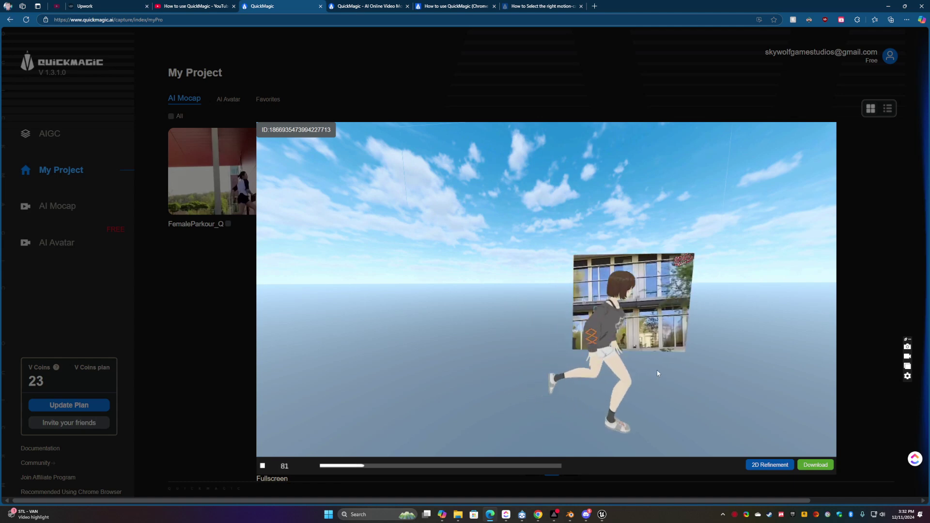
pyautogui.hscroll(1, 689, 375)
pyautogui.hscroll(-1, 689, 374)
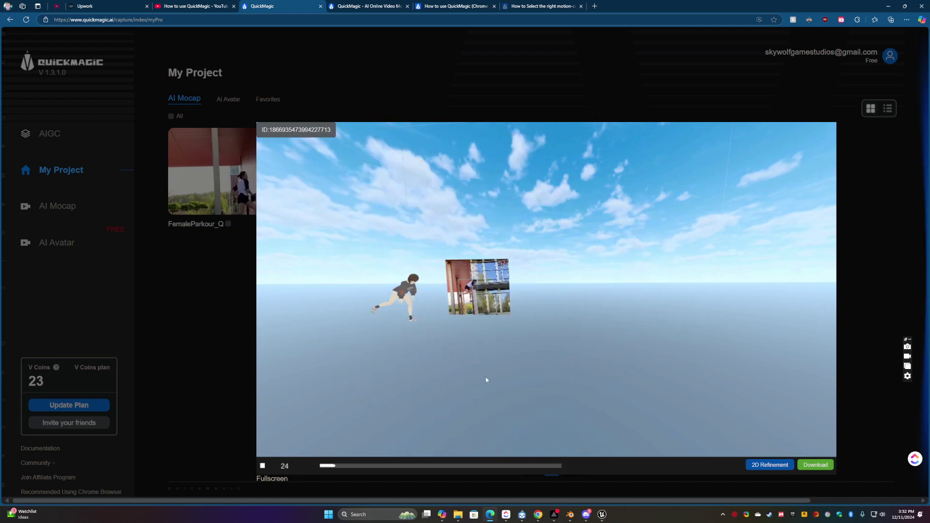
pyautogui.moveTo(455, 335); pyautogui.dragTo(342, 322)
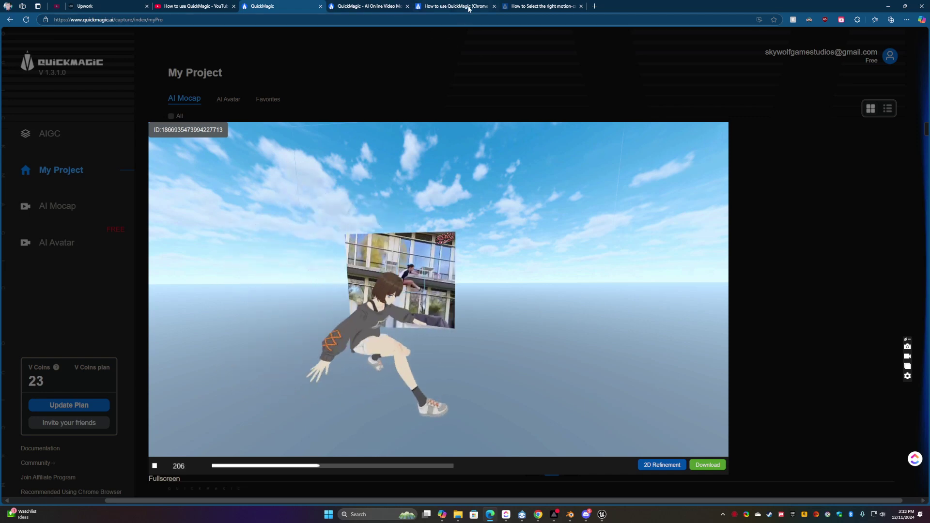
pyautogui.click(537, 5)
pyautogui.scroll(-6, 424, 263)
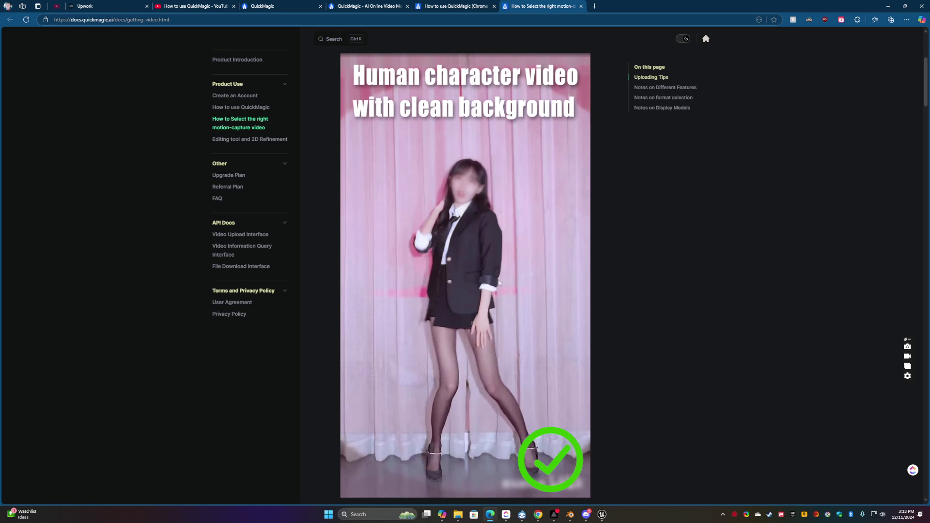
# - Read the guide down to the flat camera-angle advice, then return to the QuickMagic project page
pyautogui.scroll(-8, 467, 303)
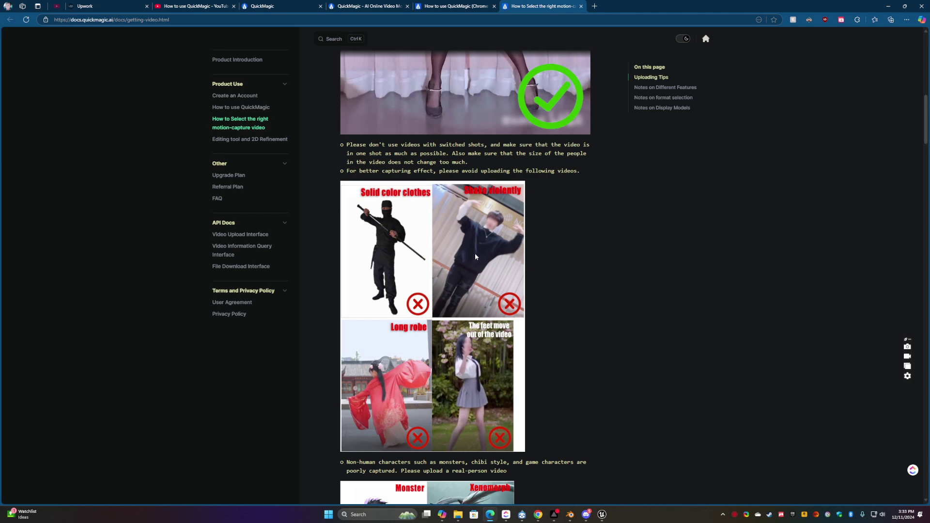
pyautogui.scroll(-7, 517, 270)
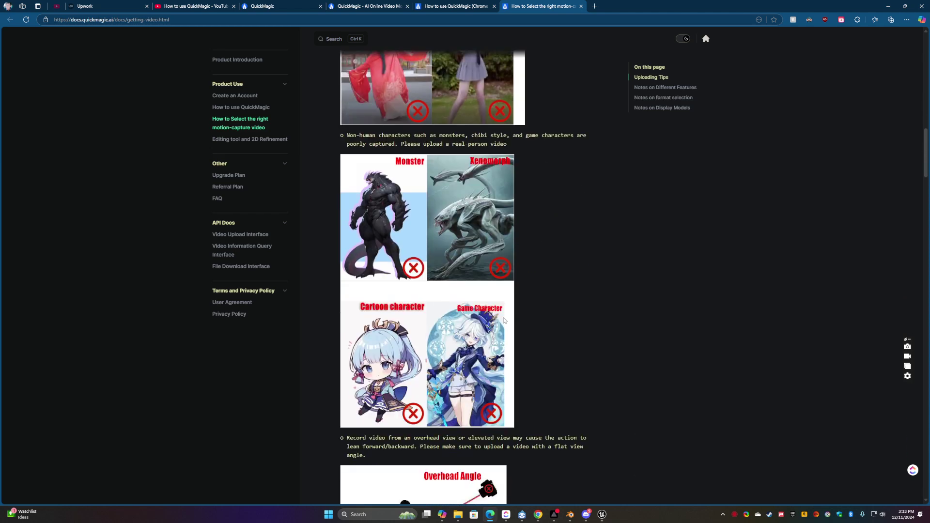
pyautogui.scroll(-8, 504, 321)
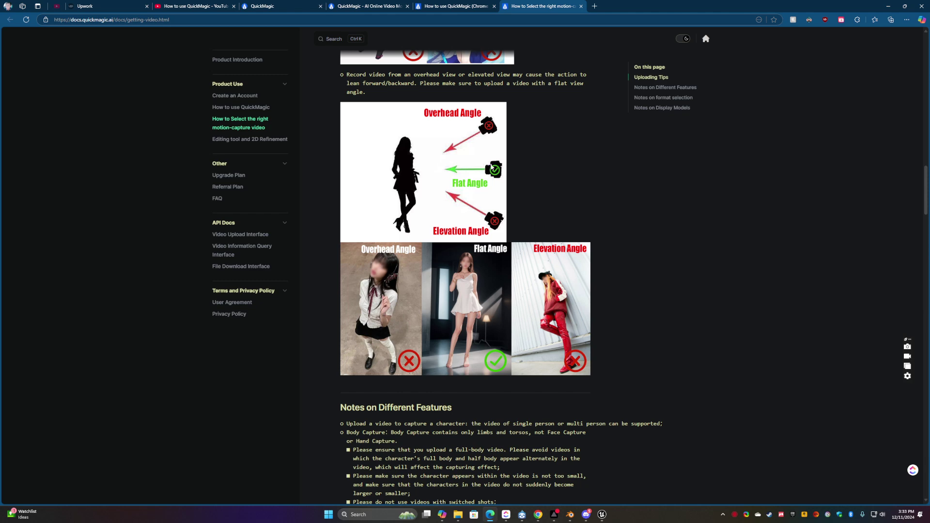
pyautogui.click(317, 9)
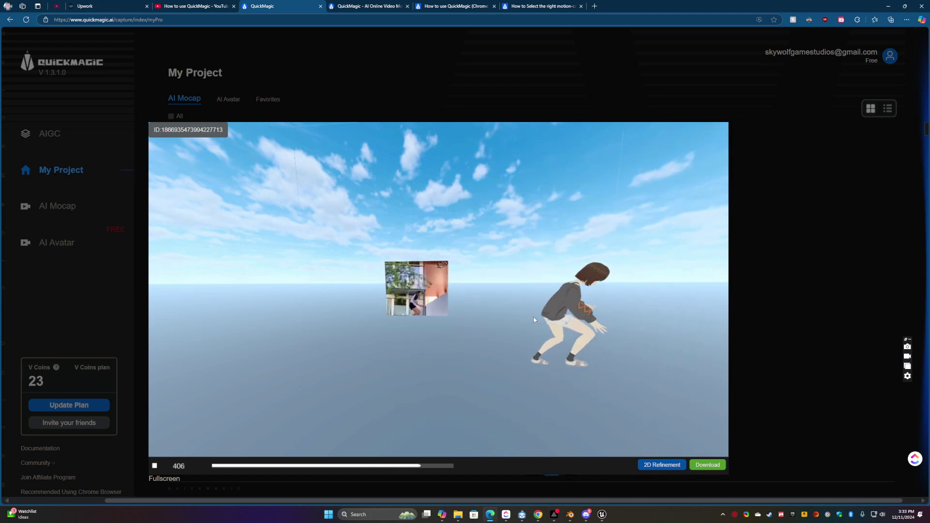
# - Close the parkour preview and bring up the AI Mocap video import file picker
pyautogui.moveTo(443, 328); pyautogui.dragTo(551, 329)
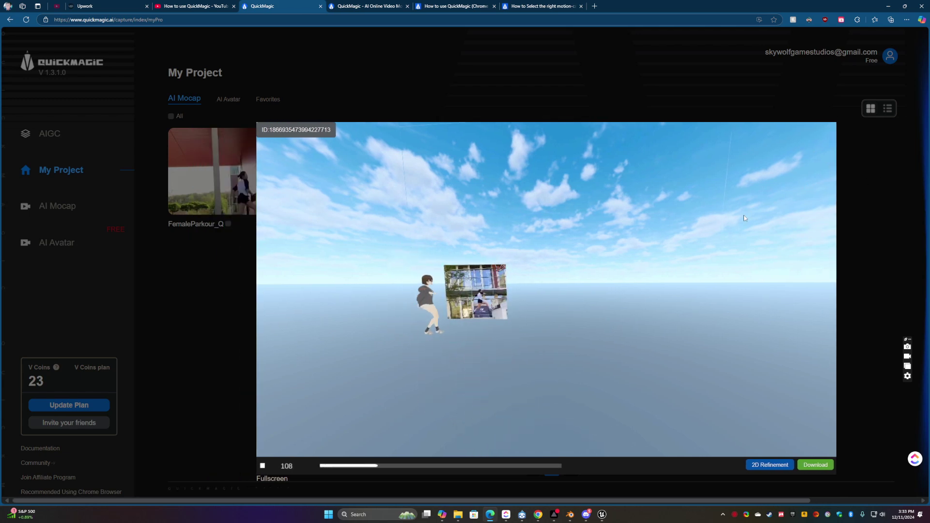
pyautogui.press('Escape')
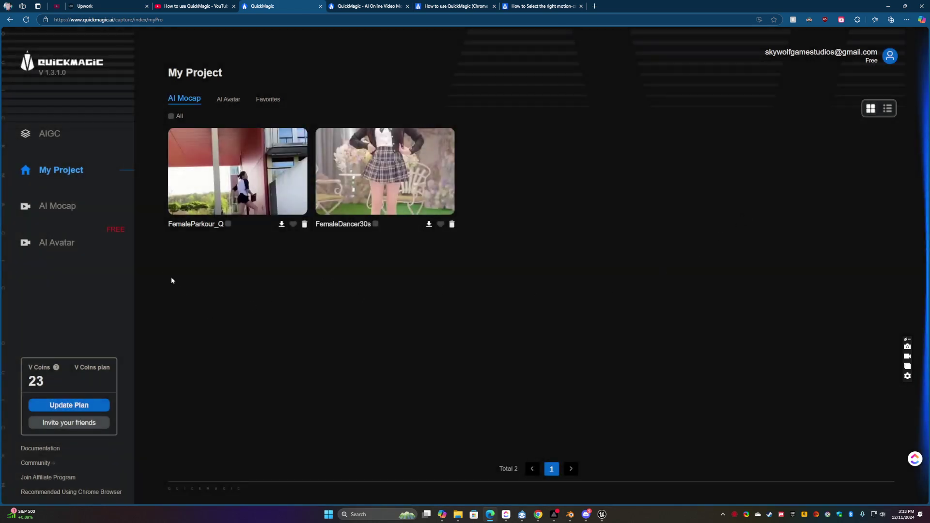
pyautogui.click(59, 209)
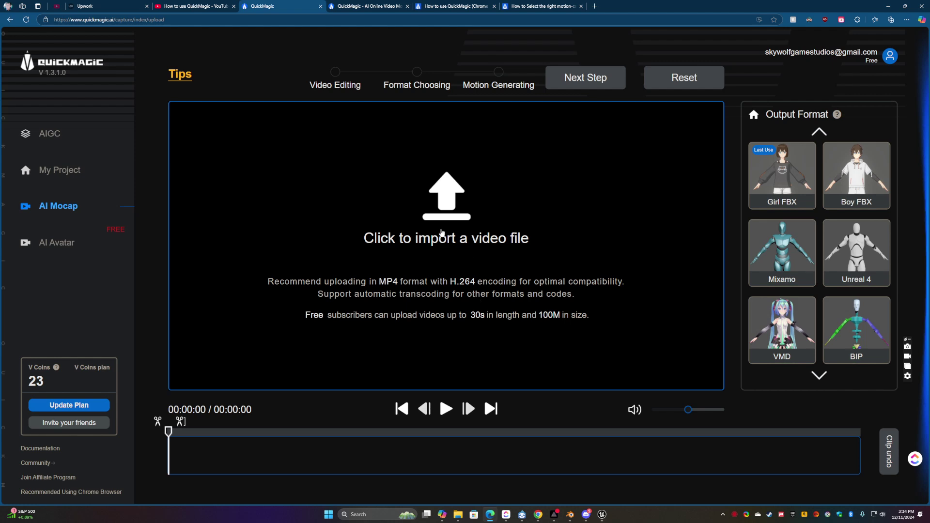
pyautogui.click(443, 228)
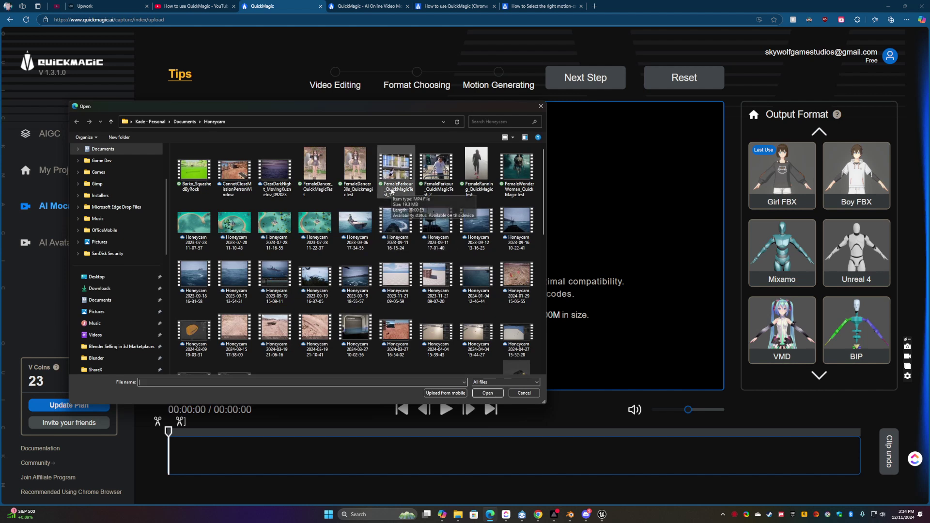
# - Import FemaleWonderWoman_QuickMagicTest from the Honeycam folder instead of the running clip
pyautogui.click(482, 180)
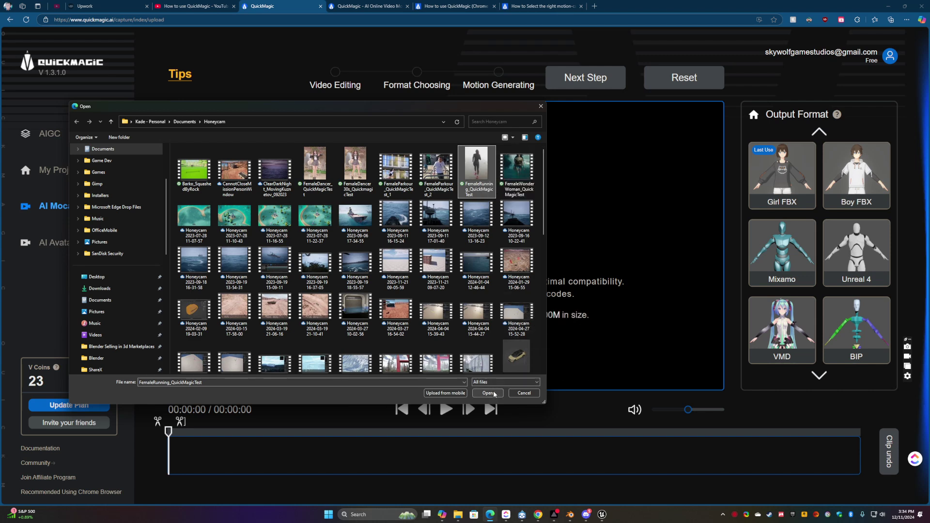
pyautogui.click(514, 176)
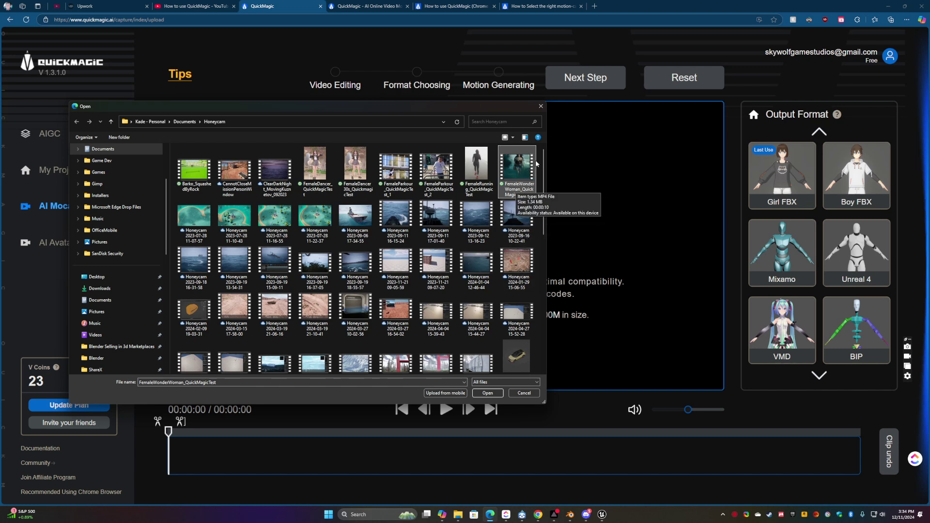
pyautogui.click(485, 392)
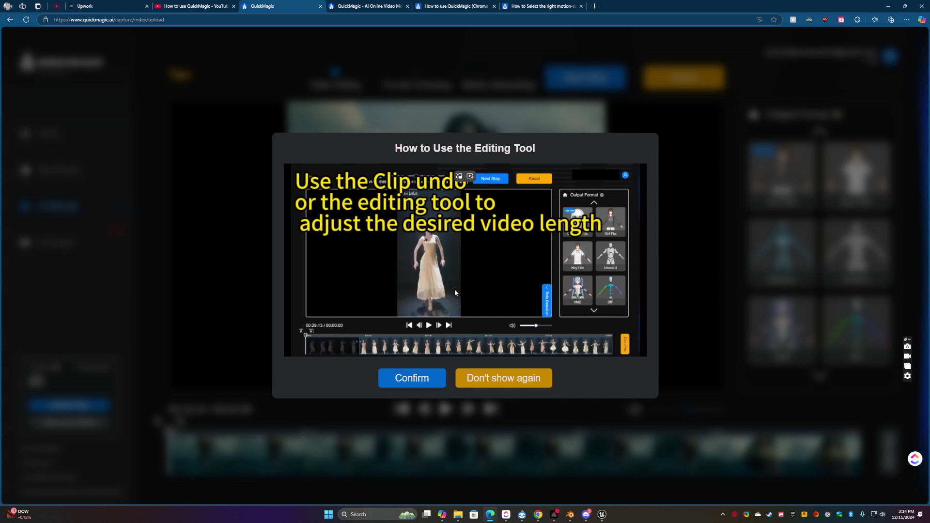
pyautogui.click(194, 6)
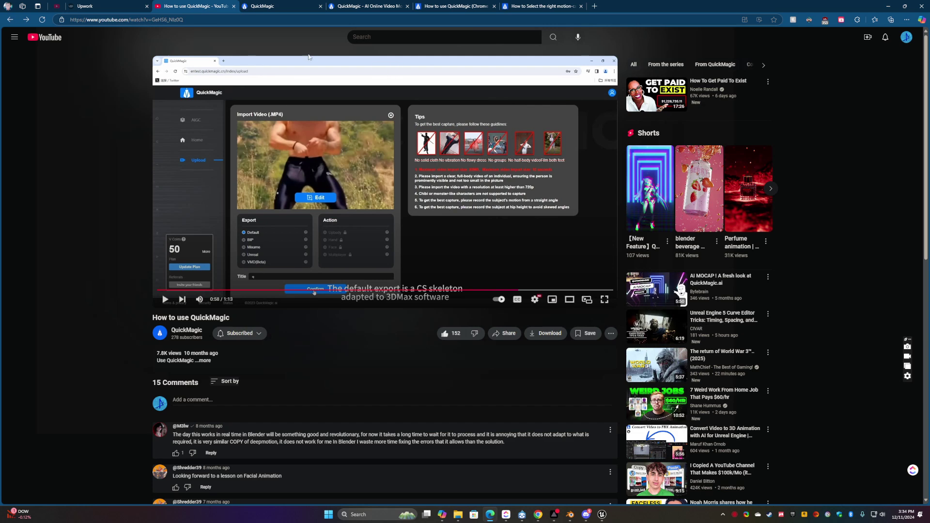
pyautogui.click(284, 7)
pyautogui.click(371, 6)
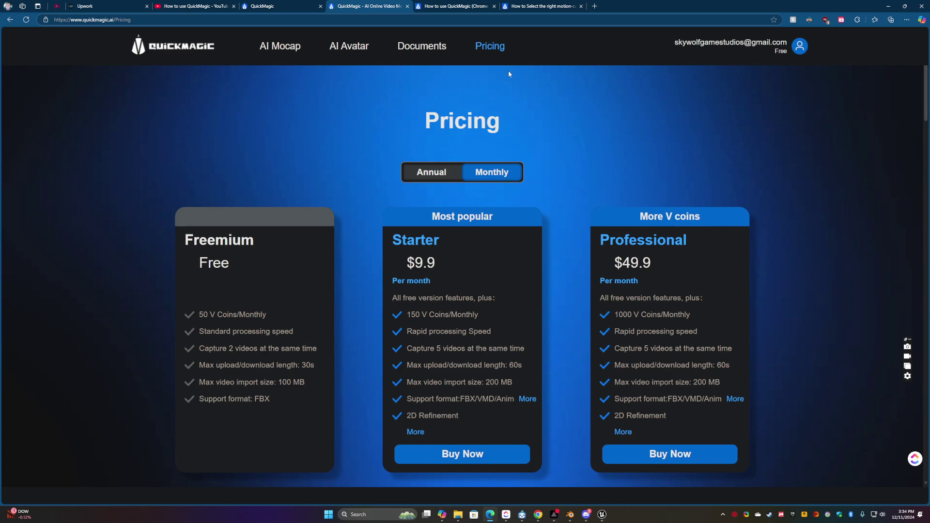
pyautogui.click(271, 5)
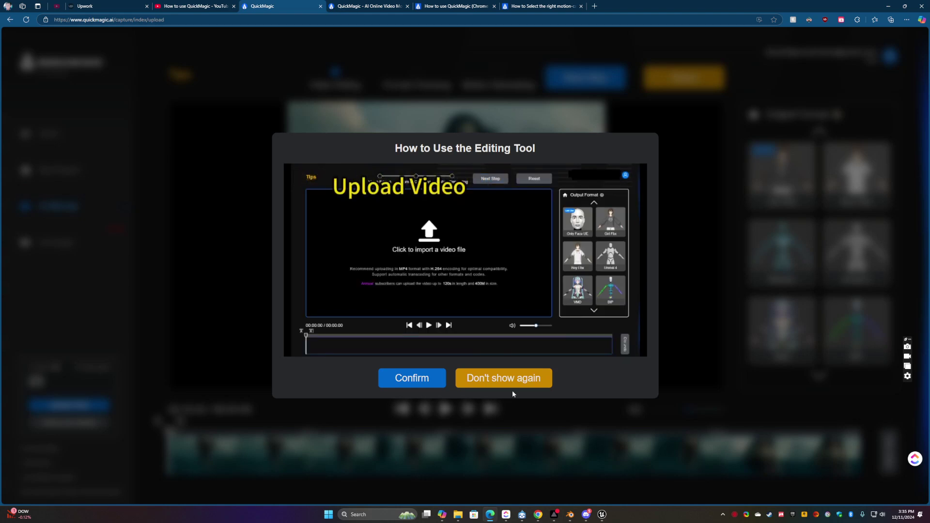
# - Dismiss the editing tutorial, move the playhead near the clip start, and run Role Detection
pyautogui.click(420, 380)
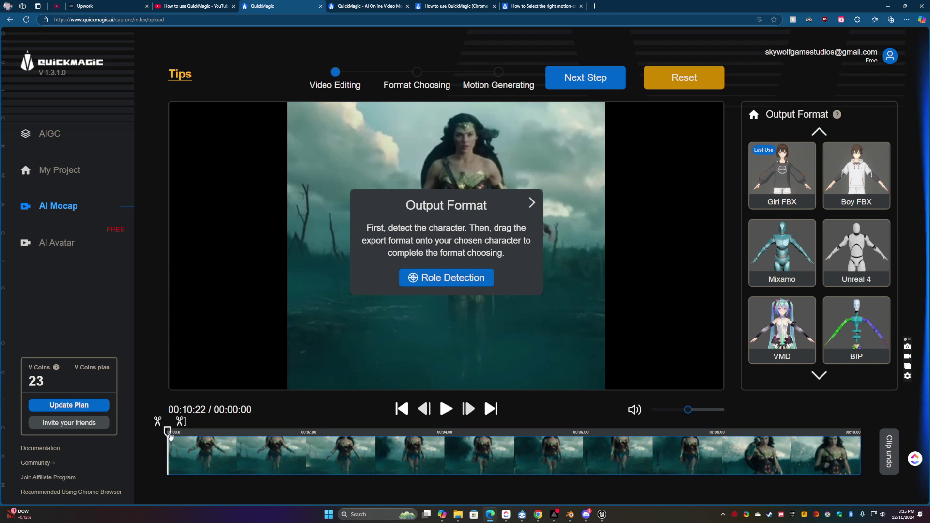
pyautogui.click(178, 433)
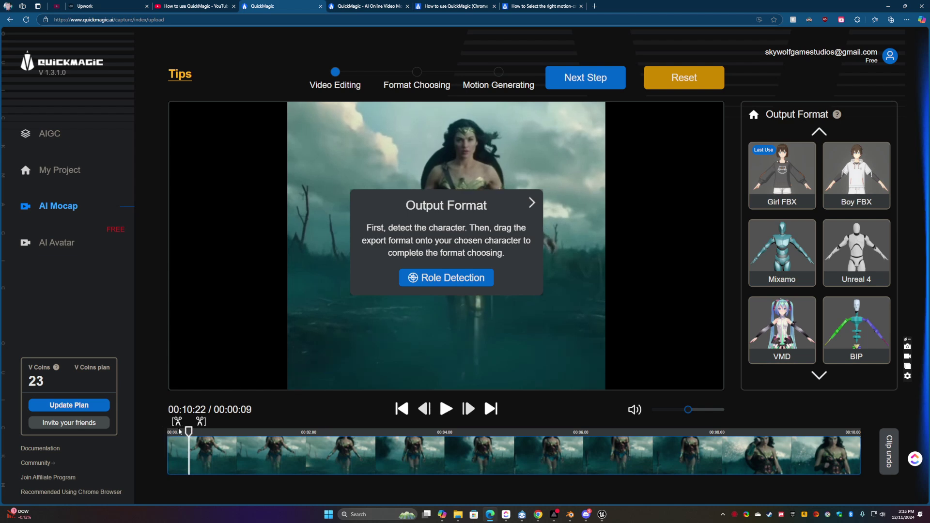
pyautogui.click(173, 433)
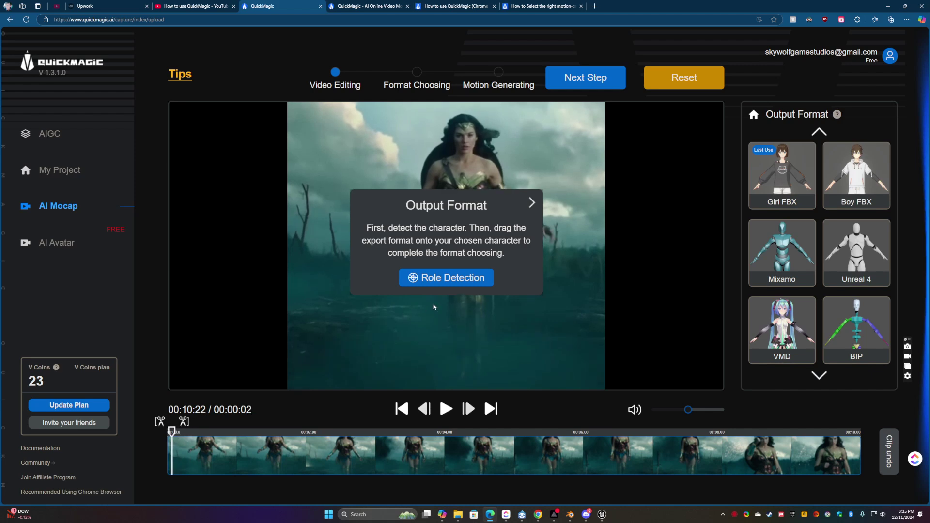
pyautogui.click(439, 278)
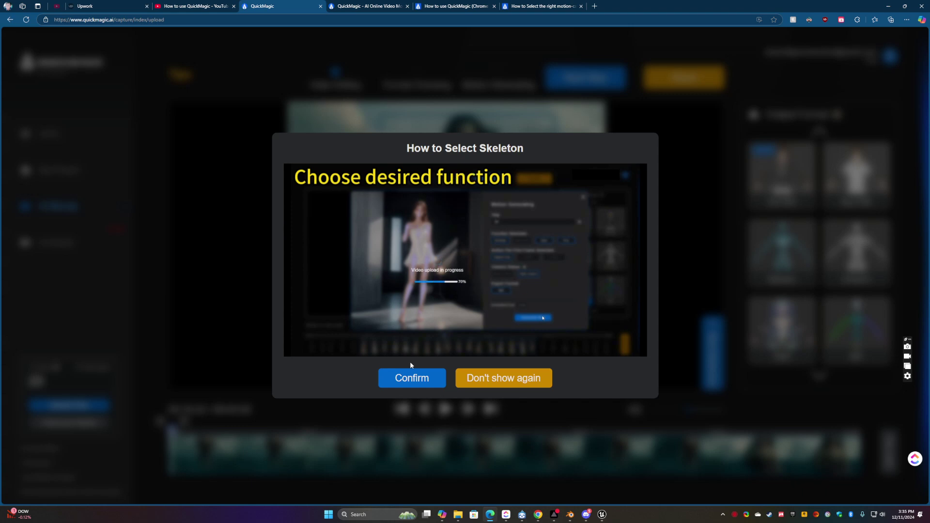
# - Dismiss the skeleton guide, drag Girl FBX onto the detected woman, and attempt Next Step
pyautogui.click(413, 378)
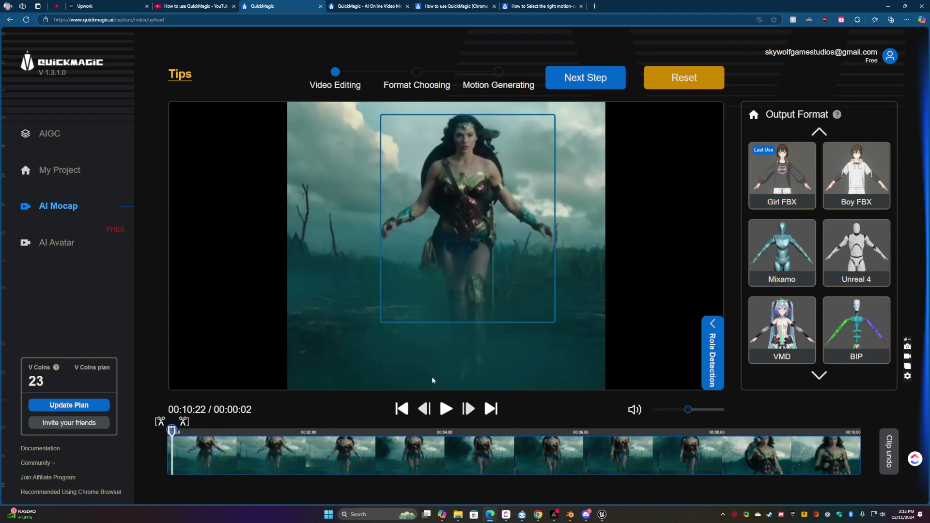
pyautogui.moveTo(176, 435)
pyautogui.mouseDown()
pyautogui.moveTo(495, 417)
pyautogui.moveTo(175, 432)
pyautogui.mouseUp()
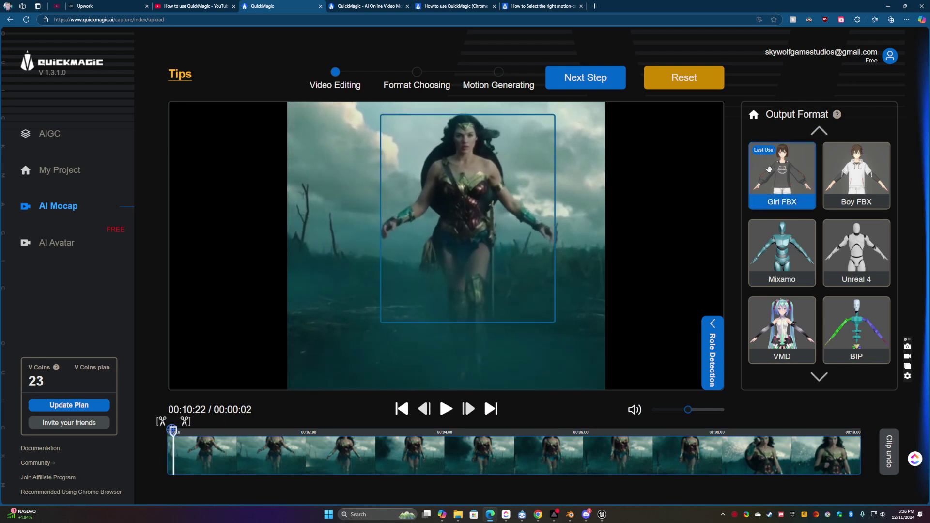
pyautogui.moveTo(778, 181); pyautogui.dragTo(487, 245)
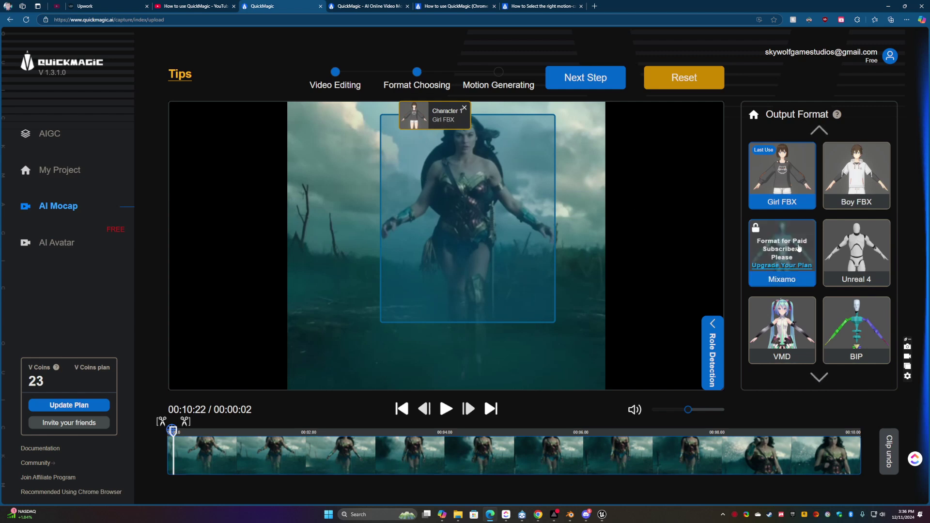
pyautogui.moveTo(839, 251)
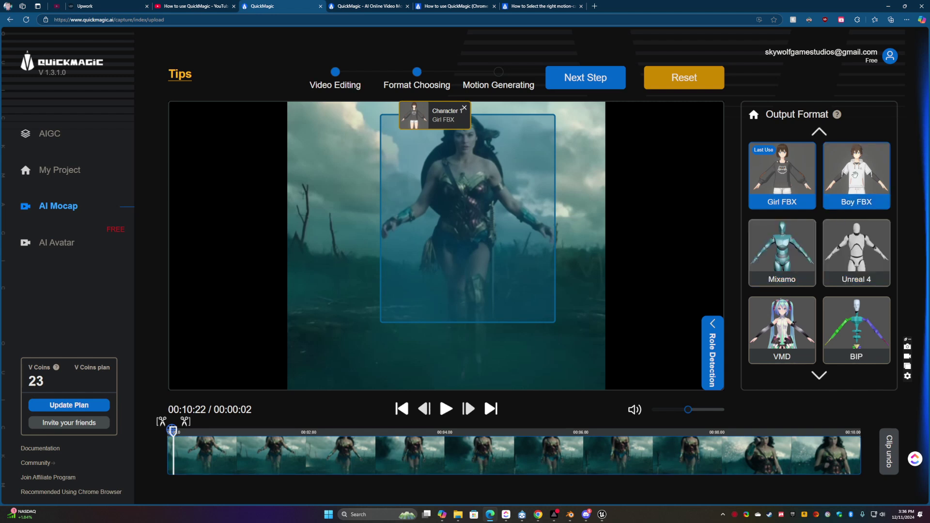
pyautogui.moveTo(801, 257)
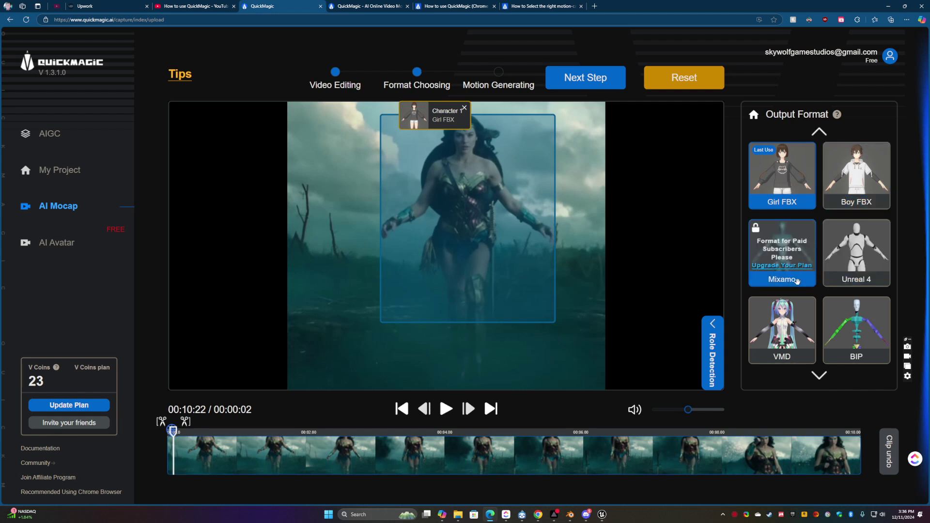
pyautogui.scroll(-1, 839, 316)
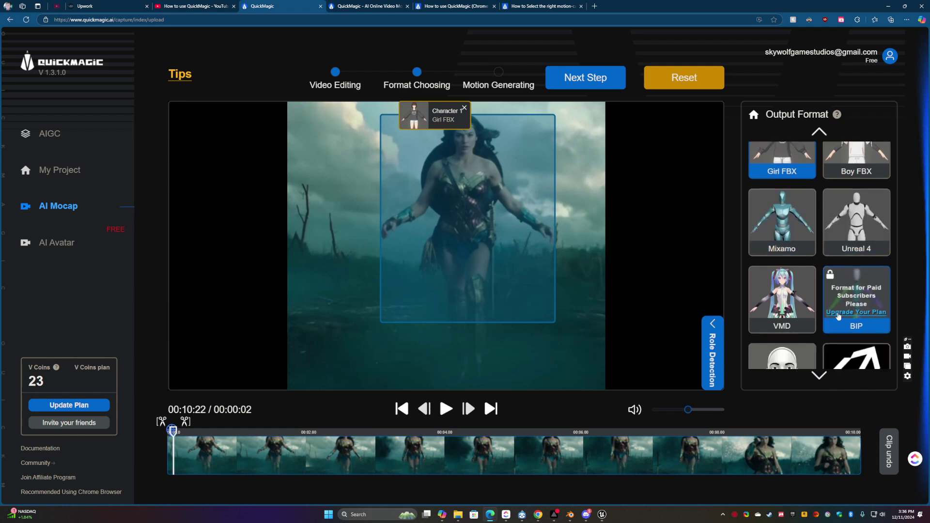
pyautogui.scroll(-1, 839, 316)
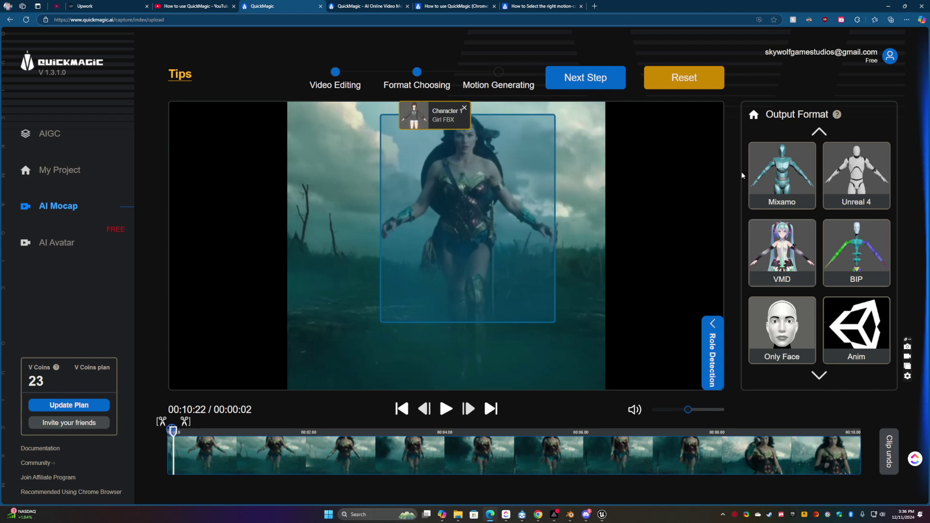
pyautogui.scroll(2, 746, 176)
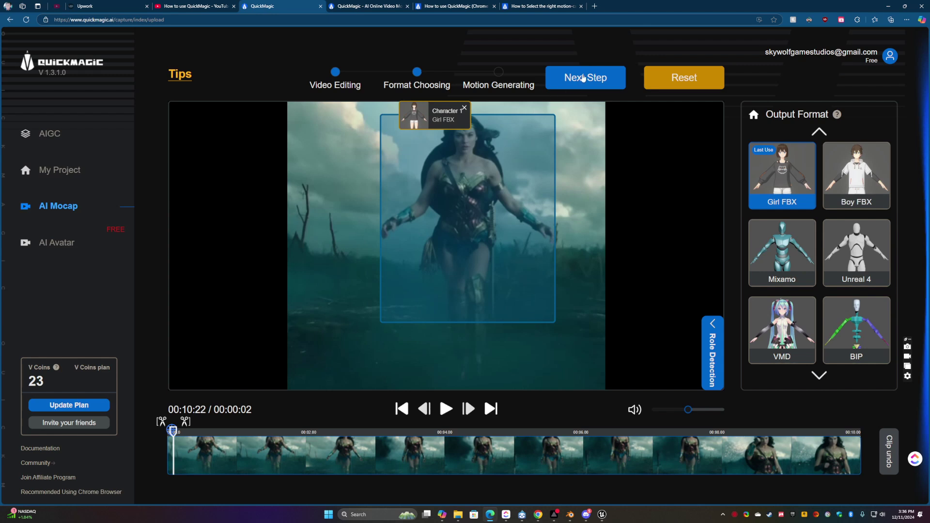
pyautogui.click(584, 78)
pyautogui.moveTo(173, 430)
pyautogui.mouseDown()
pyautogui.moveTo(380, 430)
pyautogui.moveTo(176, 431)
pyautogui.moveTo(185, 432)
pyautogui.mouseUp()
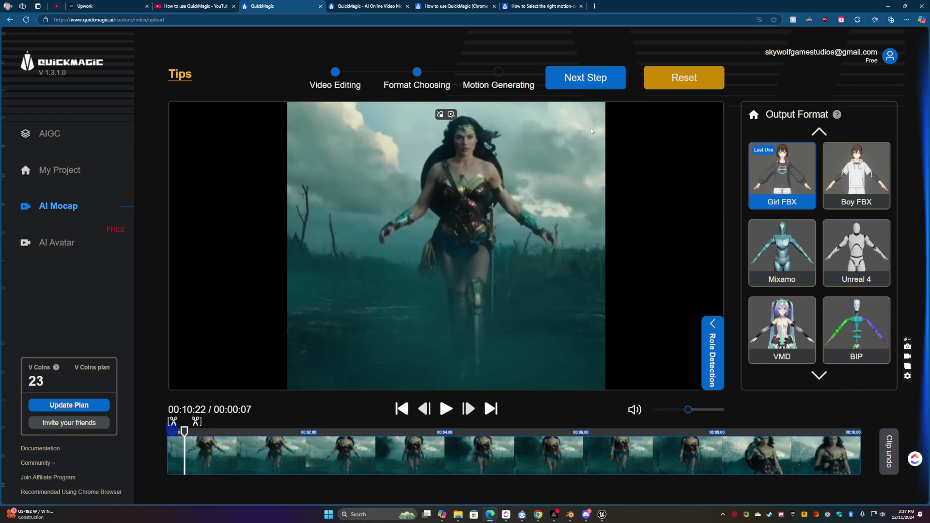
# - Reset the project, load FemaleRunning_QuickMagicTest, and dismiss the editing guide
pyautogui.click(692, 77)
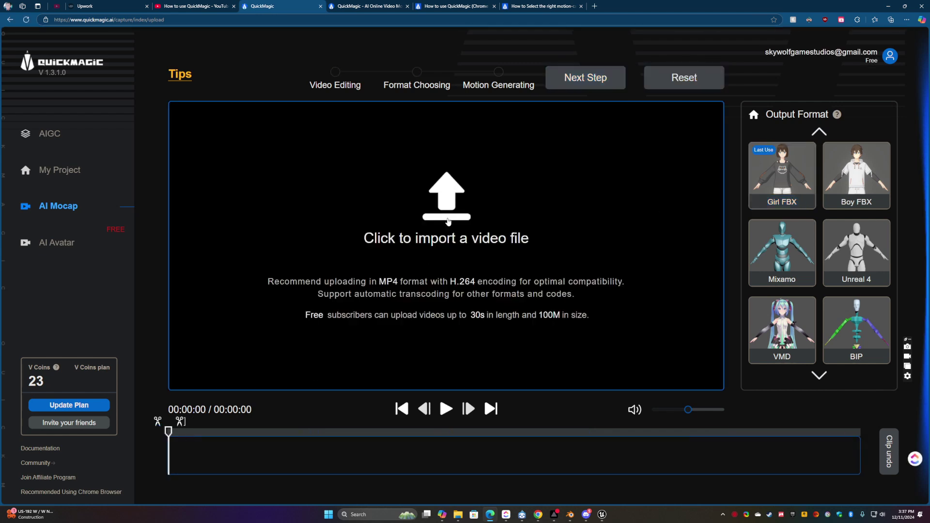
pyautogui.click(448, 220)
pyautogui.click(483, 177)
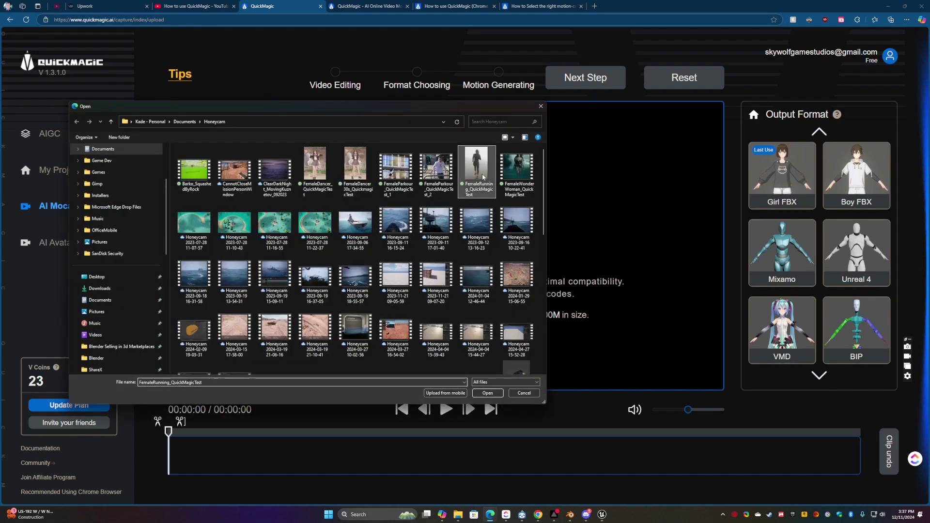
pyautogui.click(487, 393)
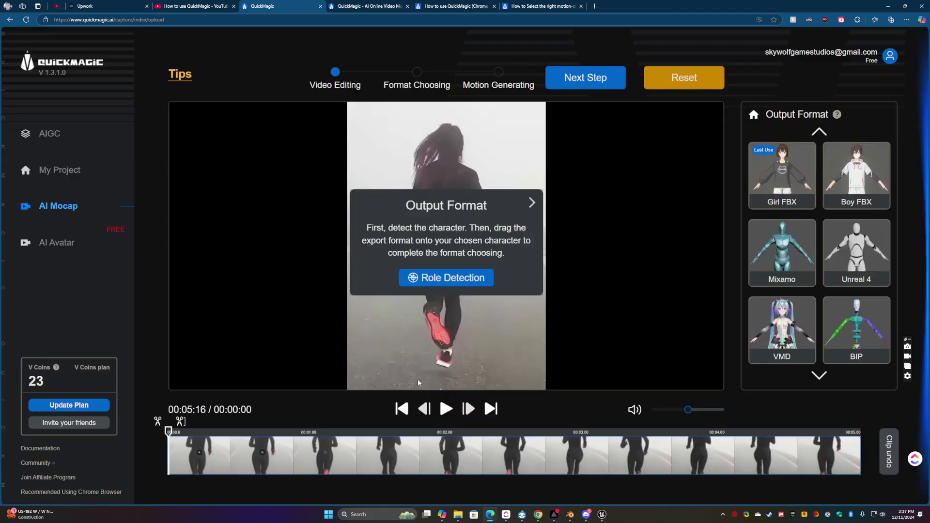
pyautogui.click(419, 384)
# - Detect the runner from the clip start, assign her Girl FBX, and proceed to Motion Generating
pyautogui.press('space')
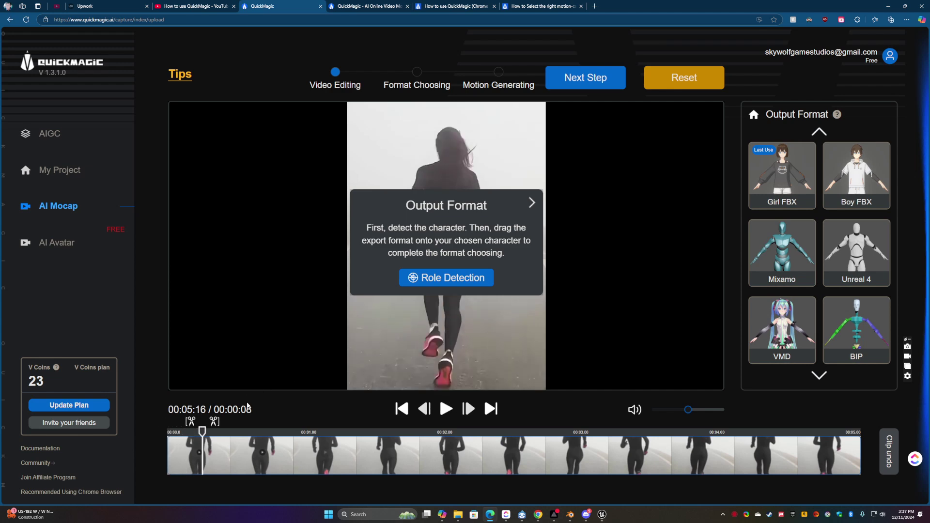
pyautogui.moveTo(201, 436); pyautogui.dragTo(179, 435)
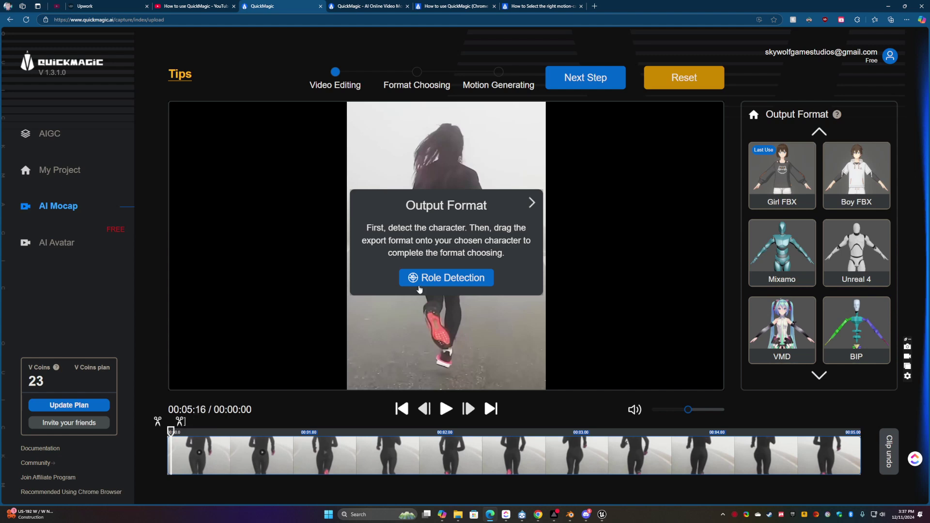
pyautogui.click(448, 279)
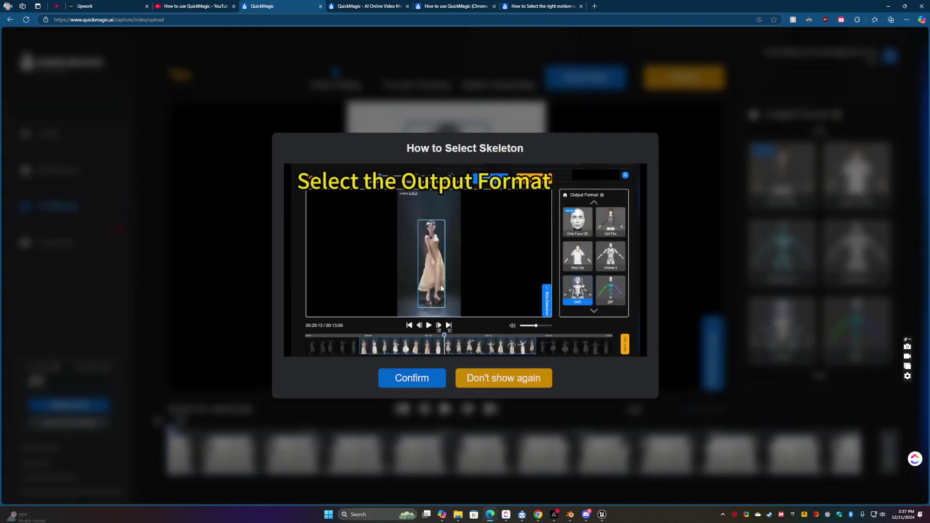
pyautogui.click(420, 379)
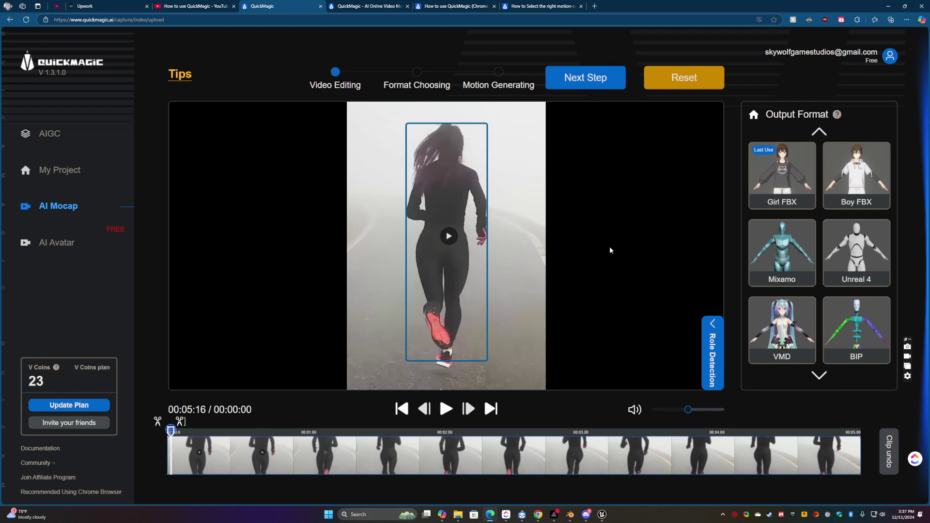
pyautogui.click(786, 183)
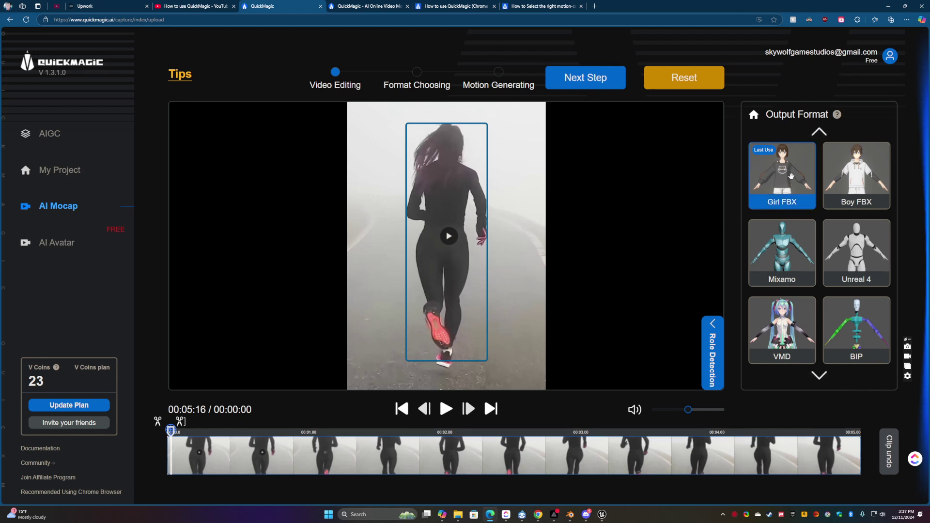
pyautogui.moveTo(778, 175); pyautogui.dragTo(430, 212)
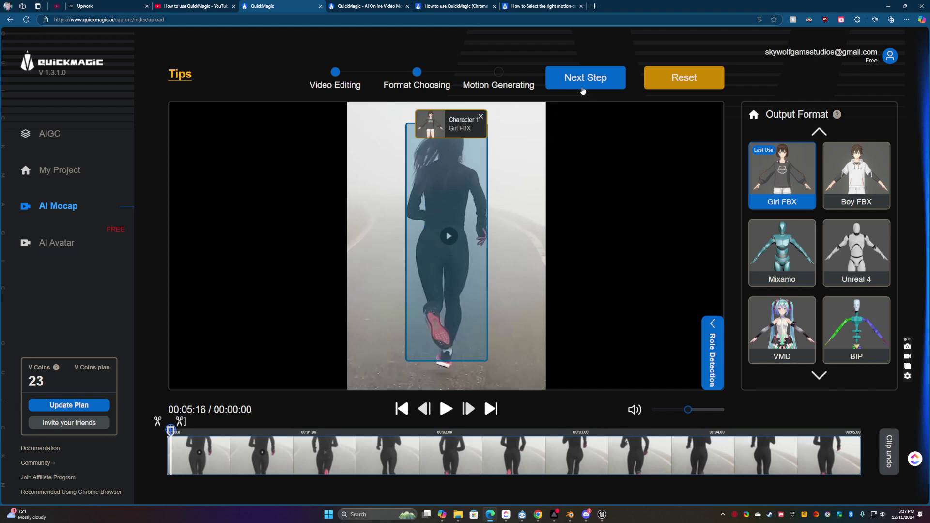
pyautogui.click(582, 89)
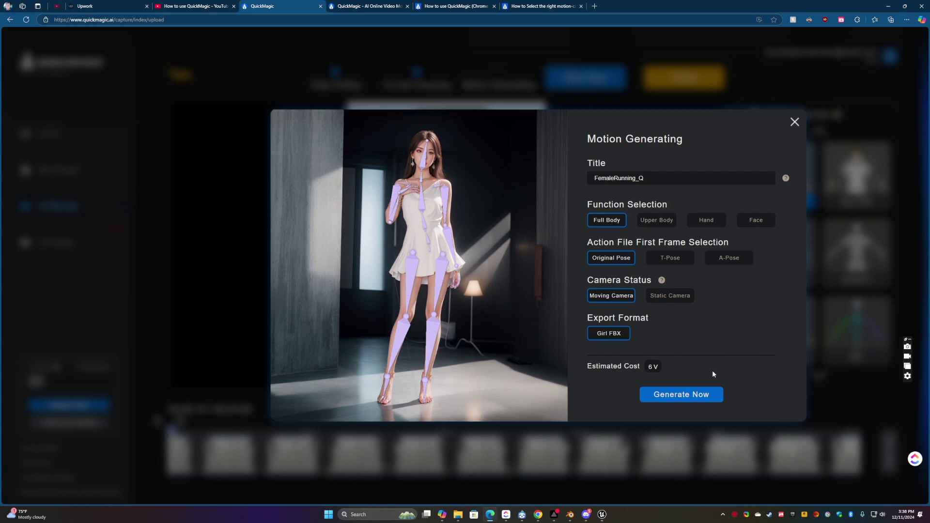
# - Start motion generation for FemaleRunning_Q with the Girl FBX export
pyautogui.click(694, 395)
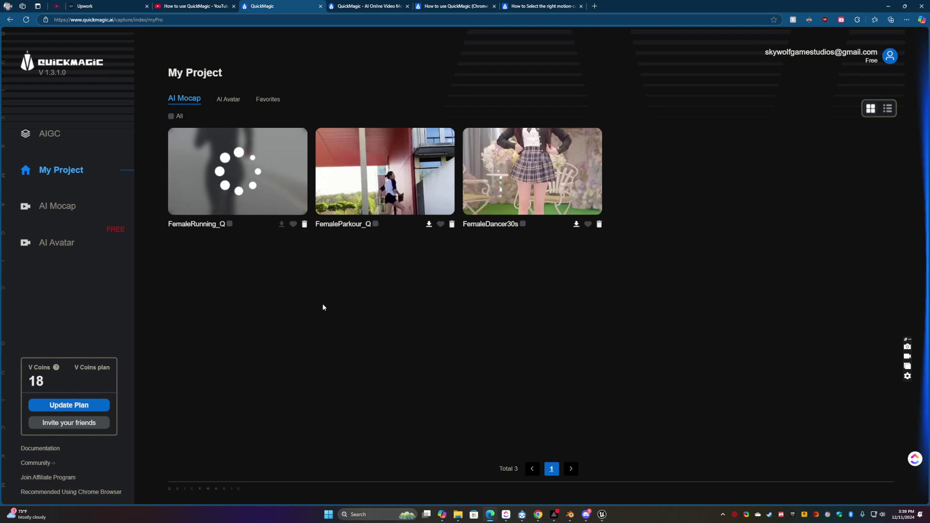
# - Bring Blender forward and delete the default cube
pyautogui.moveTo(572, 519)
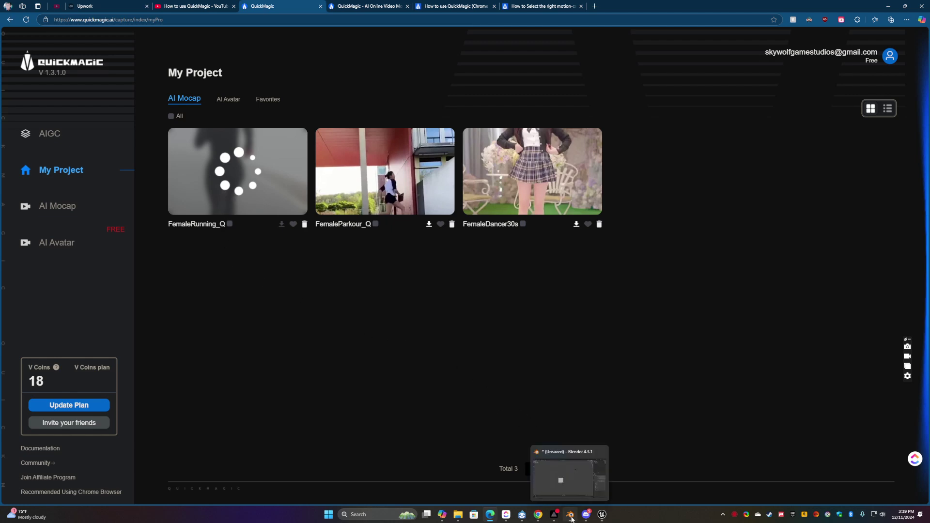
pyautogui.click(571, 514)
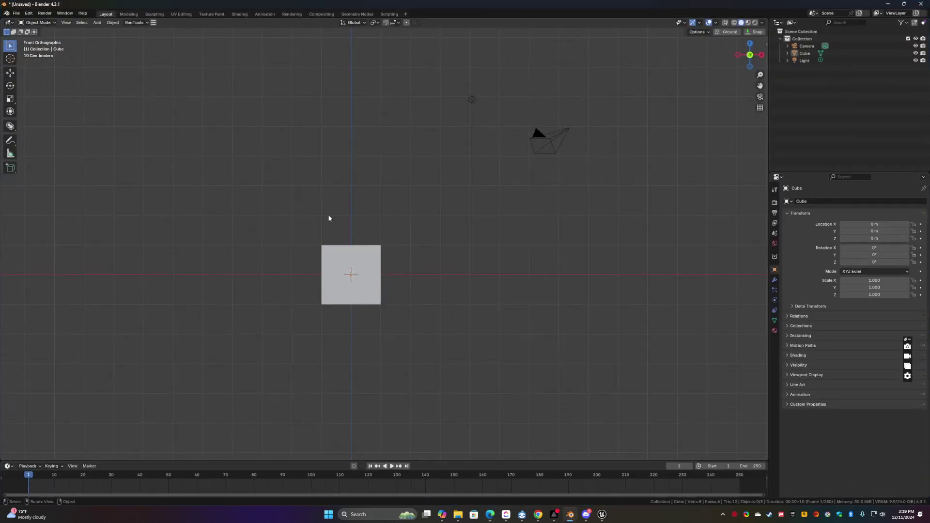
pyautogui.moveTo(295, 198); pyautogui.dragTo(409, 327)
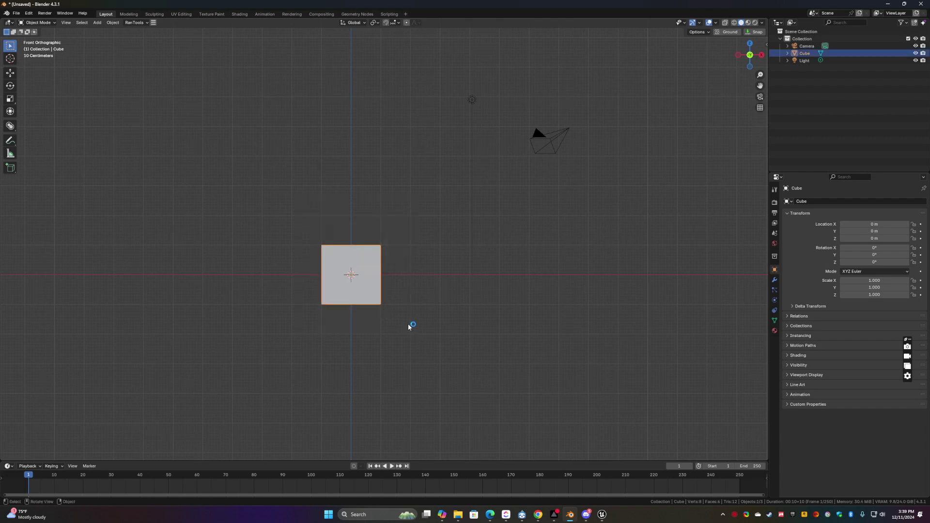
pyautogui.press('Delete')
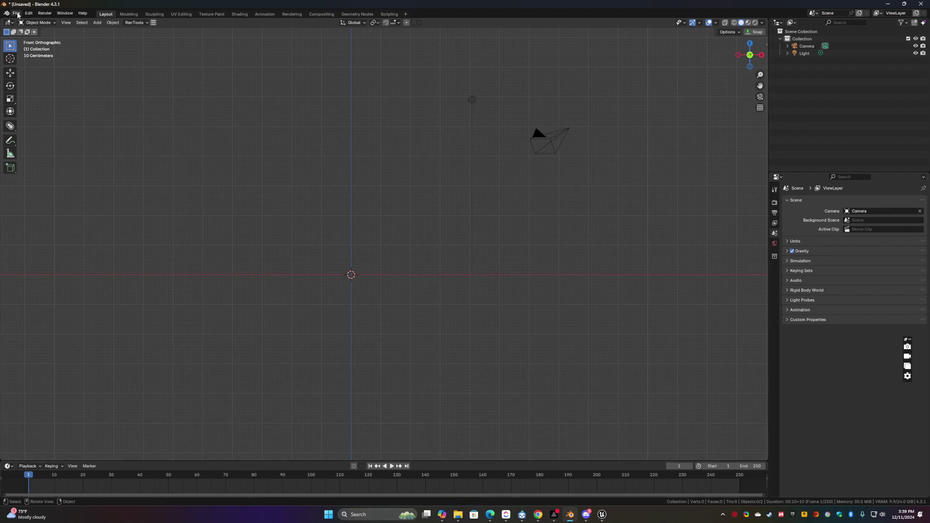
# - Open the FemaleDancer30s folder in Downloads to locate the FBX, then return to Blender
pyautogui.moveTo(458, 515)
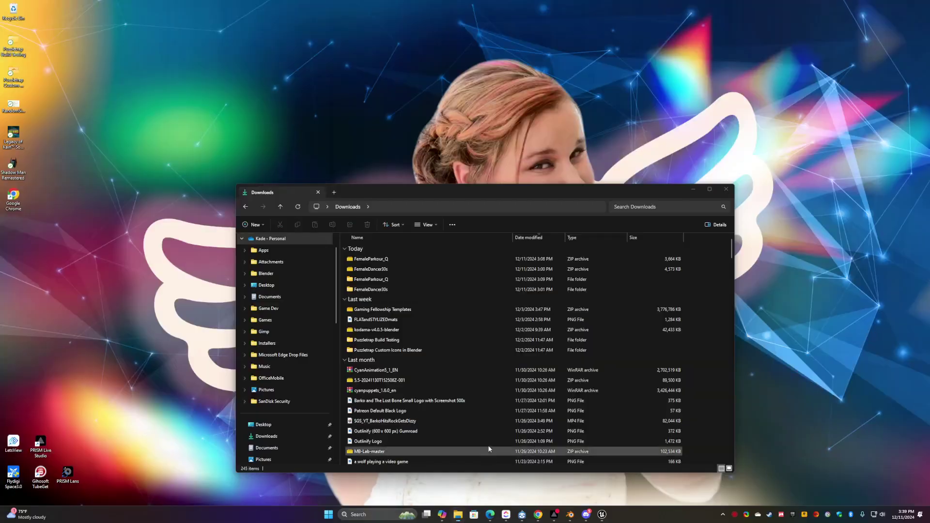
pyautogui.click(488, 452)
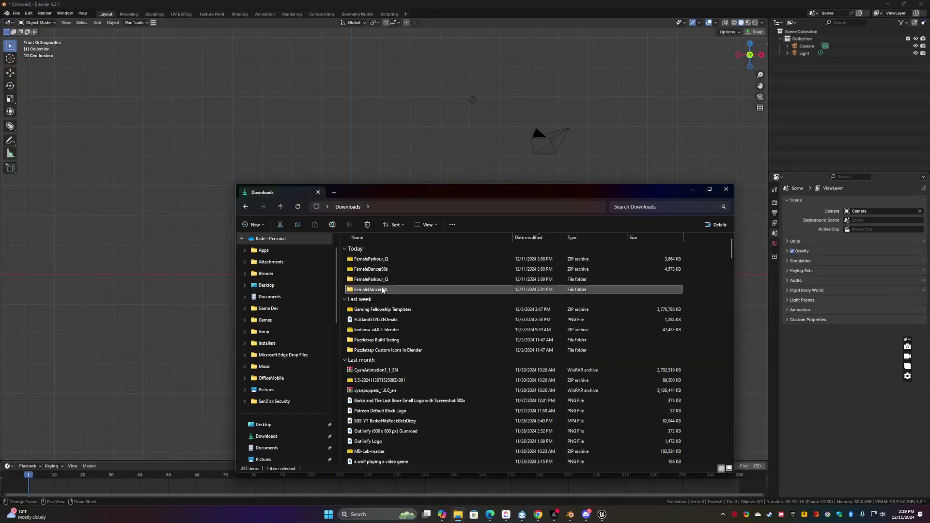
pyautogui.doubleClick(382, 290)
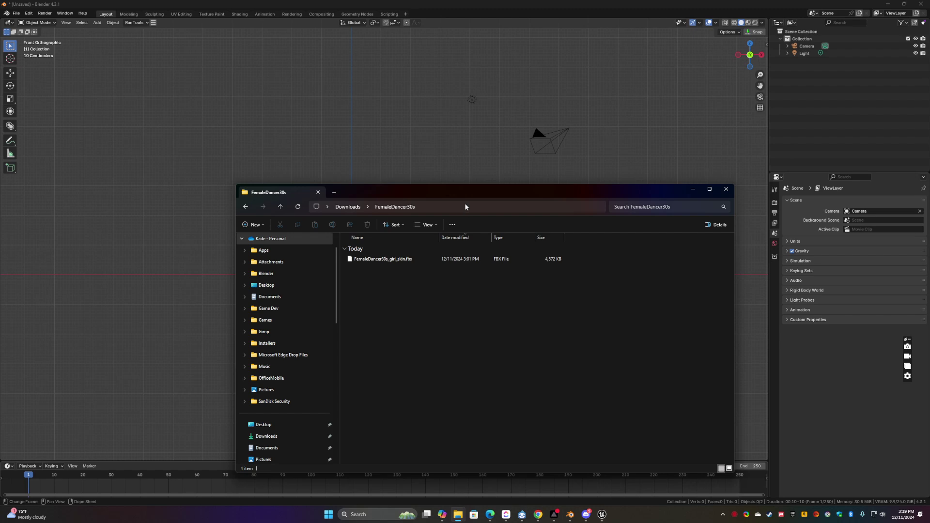
pyautogui.click(334, 116)
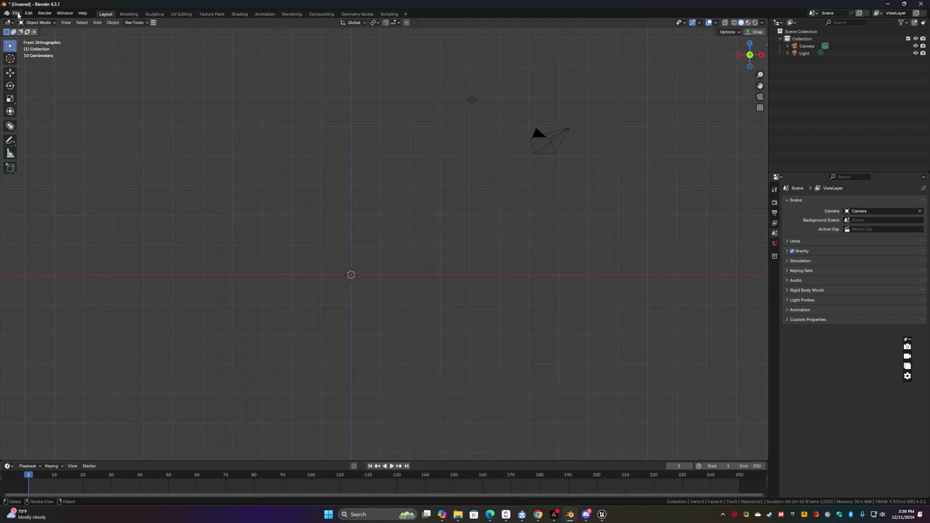
pyautogui.click(16, 13)
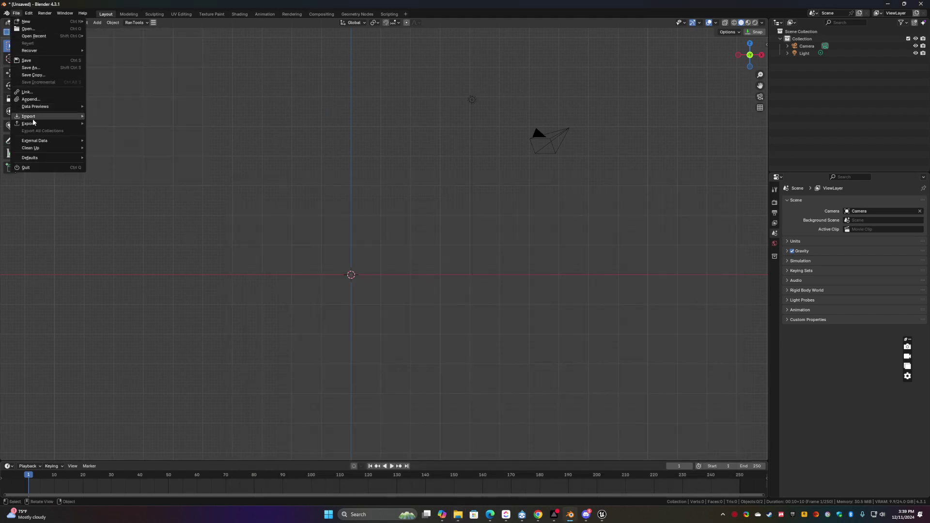
# - Run an FBX import with Automatic Bone Orientation but no file, which gives a 'Couldn't open file' error
pyautogui.moveTo(34, 118)
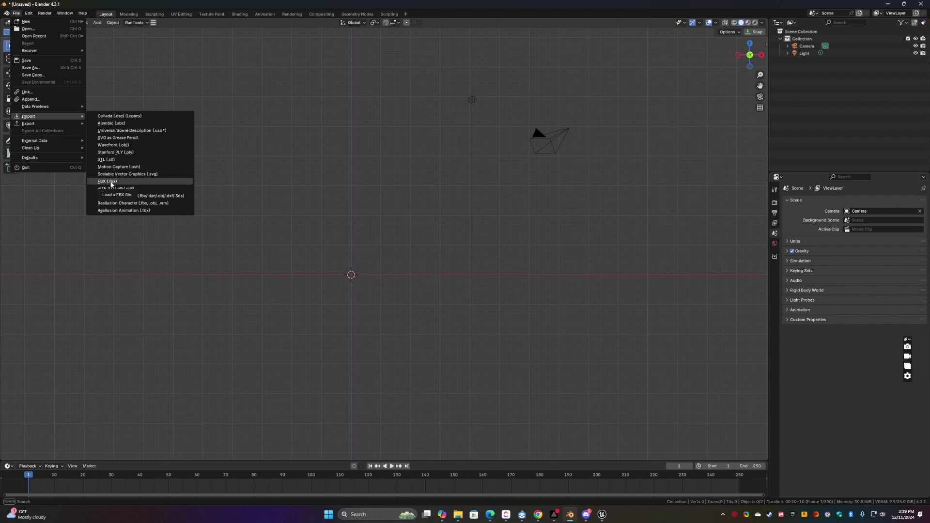
pyautogui.click(107, 182)
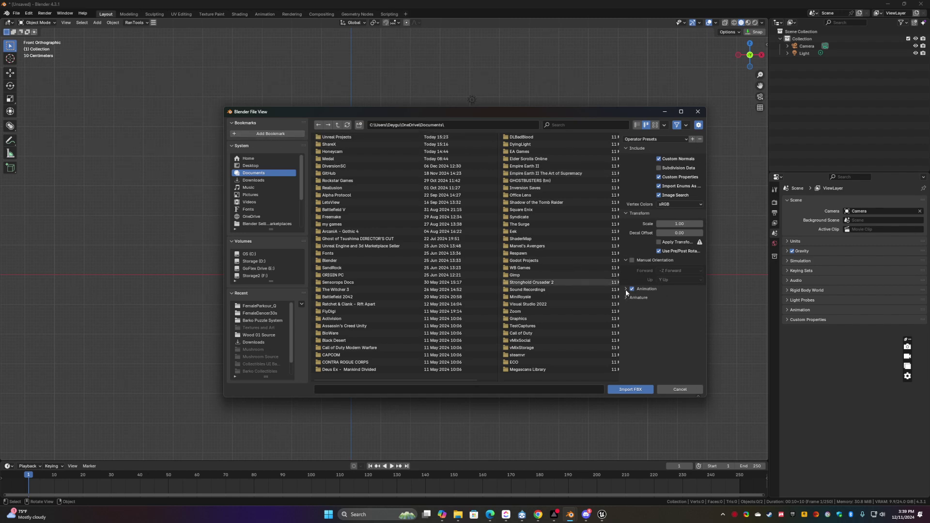
pyautogui.click(626, 289)
pyautogui.click(626, 289)
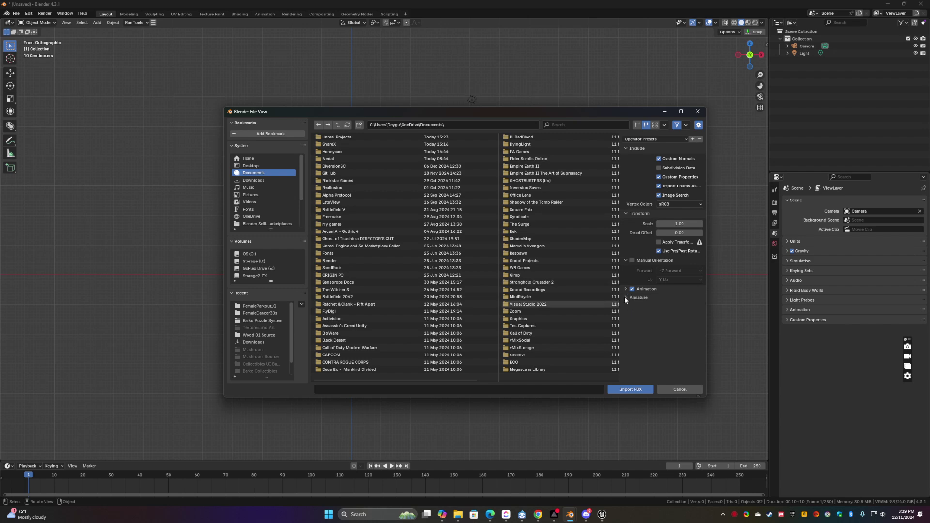
pyautogui.click(625, 297)
pyautogui.click(660, 328)
pyautogui.click(630, 390)
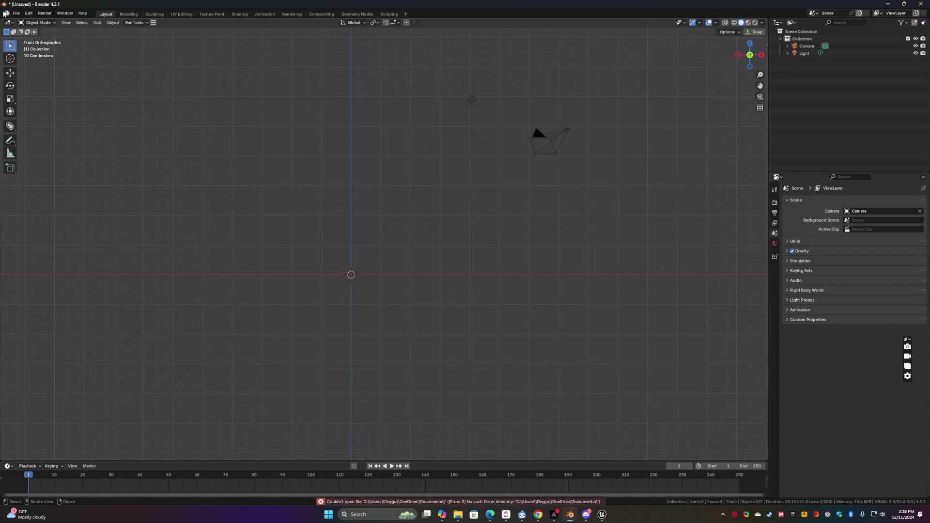
pyautogui.click(16, 14)
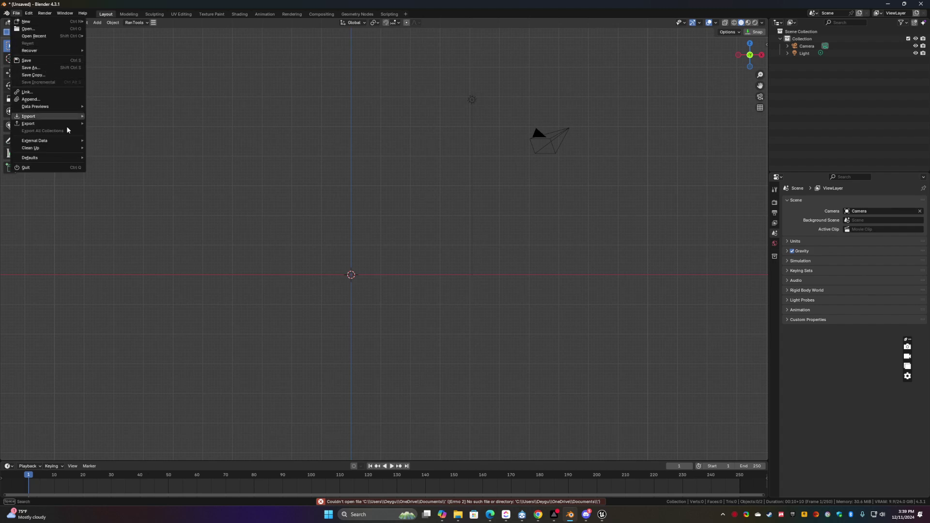
# - Import Downloads/FemaleDancer30s/FemaleDancer30s_girl_skin.fbx with Automatic Bone Orientation enabled
pyautogui.click(21, 15)
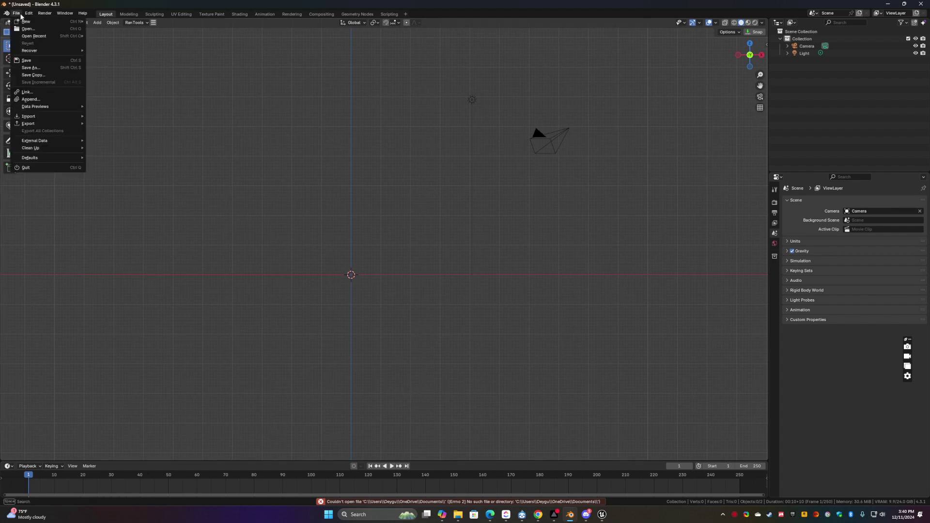
pyautogui.moveTo(27, 118)
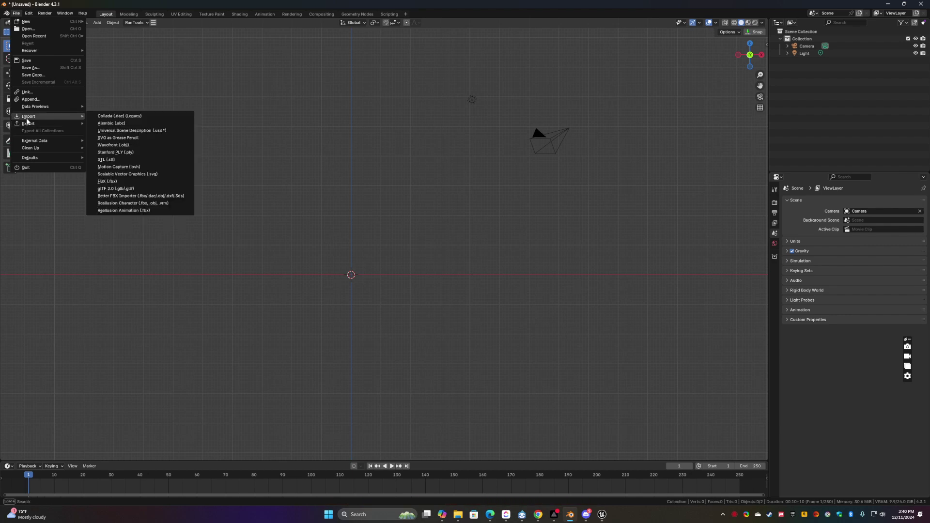
pyautogui.click(104, 182)
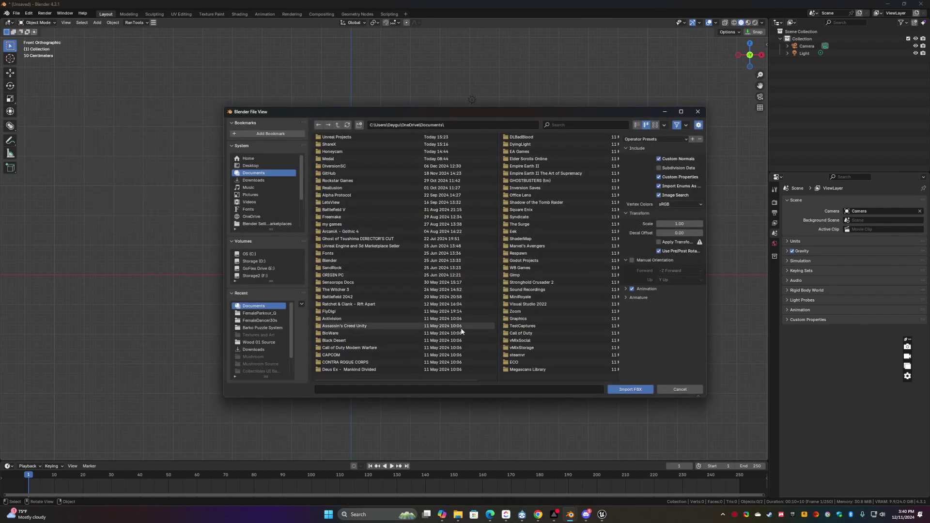
pyautogui.click(251, 180)
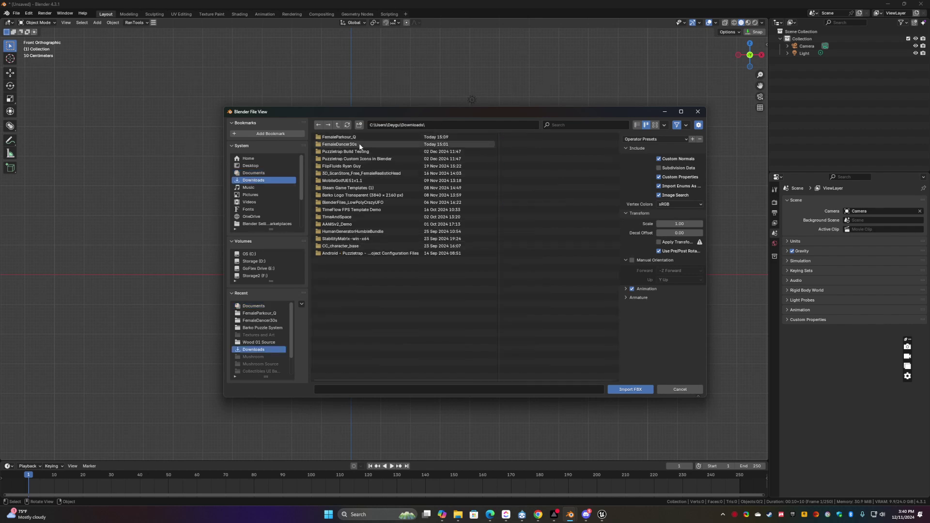
pyautogui.doubleClick(353, 144)
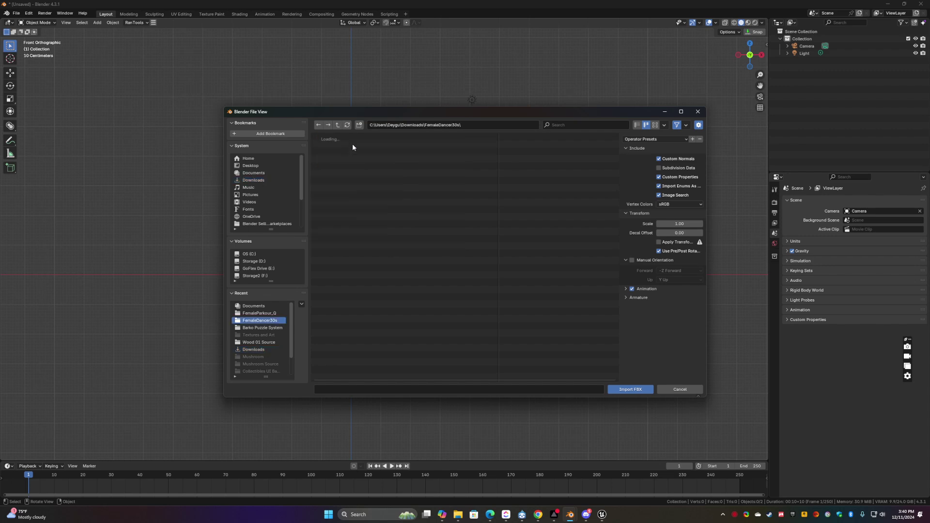
pyautogui.click(356, 138)
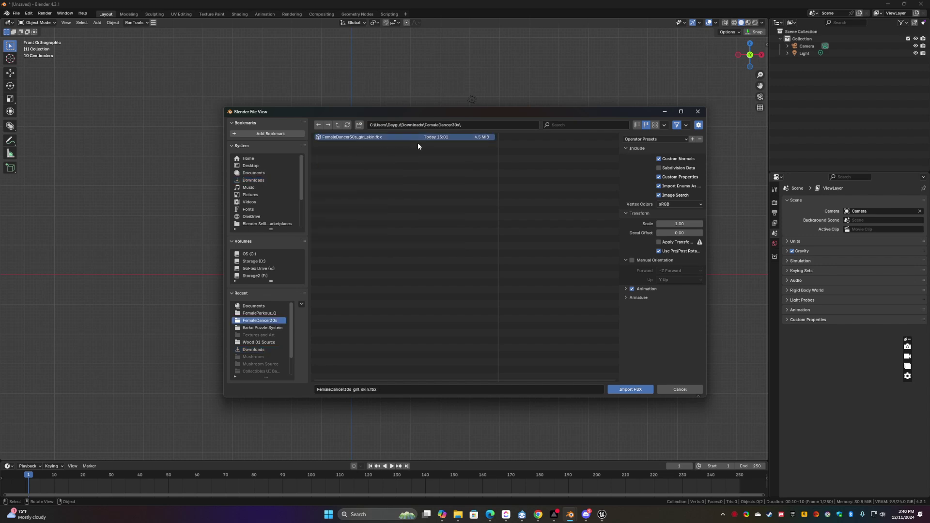
pyautogui.click(626, 298)
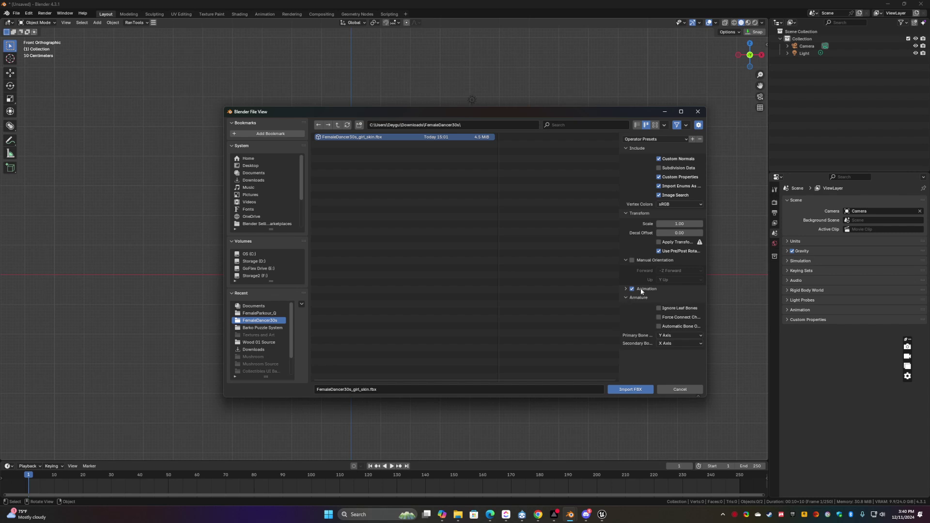
pyautogui.click(659, 326)
pyautogui.click(639, 389)
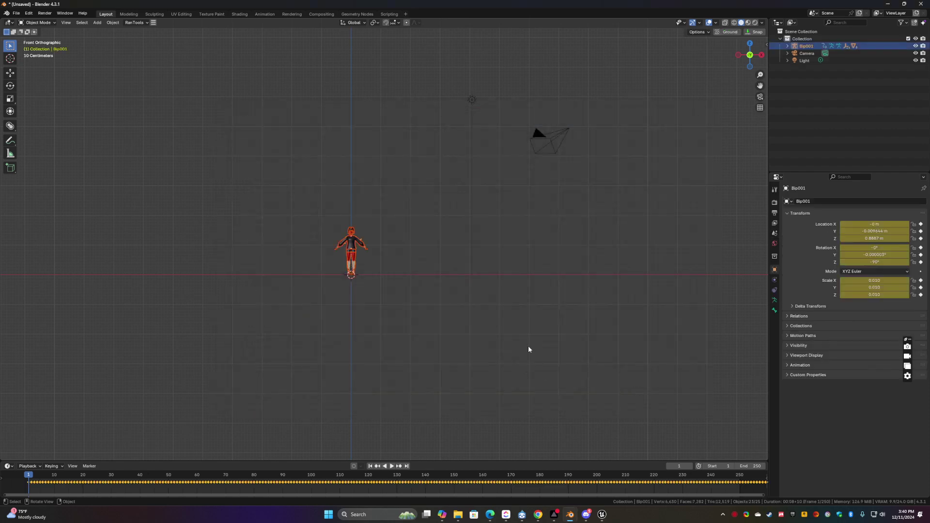
# - In front view, turn on In Front in the Bip001 armature's Viewport Display settings
pyautogui.scroll(7, 328, 298)
pyautogui.keyDown('shift'); pyautogui.moveTo(262, 346); pyautogui.dragTo(455, 318, button='middle'); pyautogui.keyUp('shift')
pyautogui.scroll(2, 398, 329)
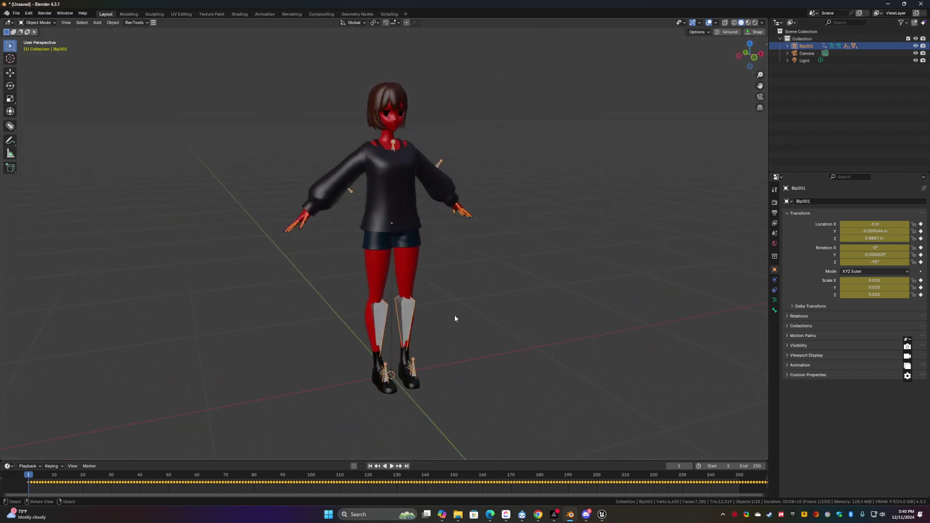
pyautogui.press('KP_1')
pyautogui.click(812, 355)
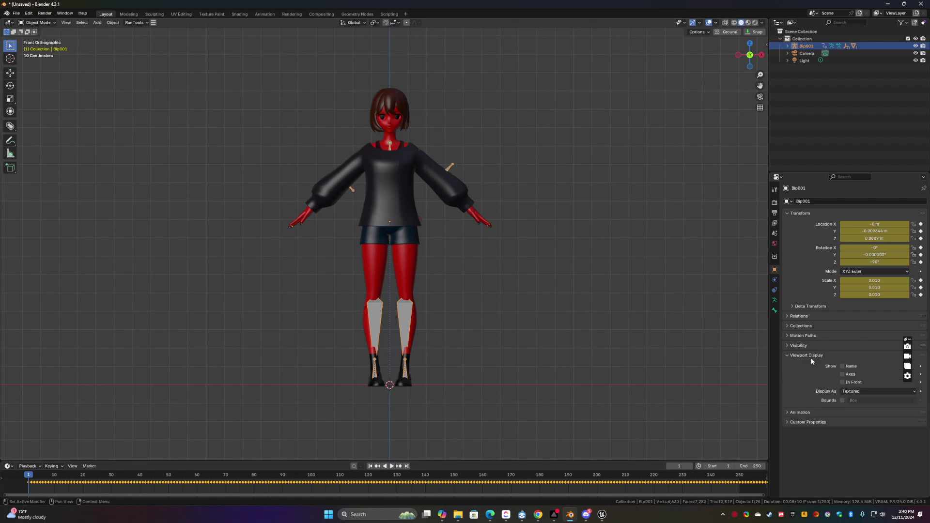
pyautogui.click(843, 382)
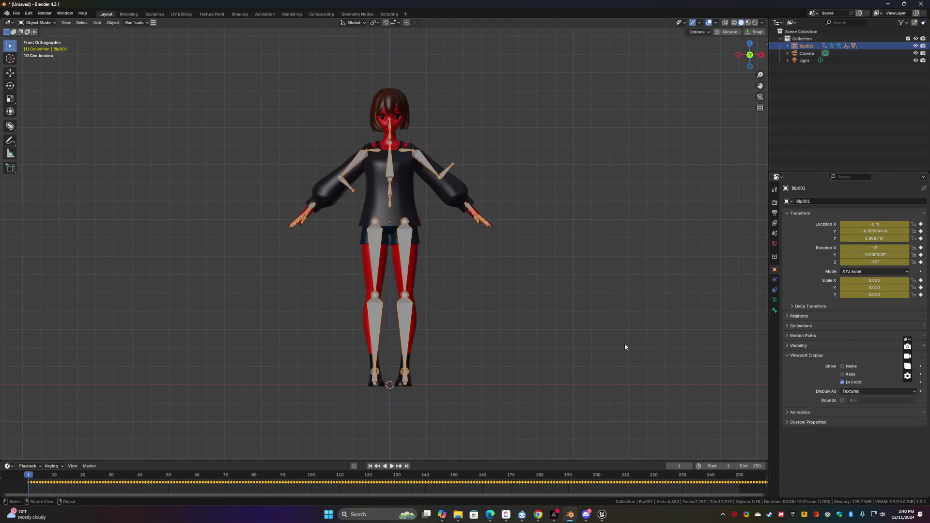
pyautogui.click(505, 248)
pyautogui.click(448, 175)
pyautogui.moveTo(488, 196); pyautogui.dragTo(467, 223, button='middle')
pyautogui.press('KP_1')
pyautogui.click(516, 273)
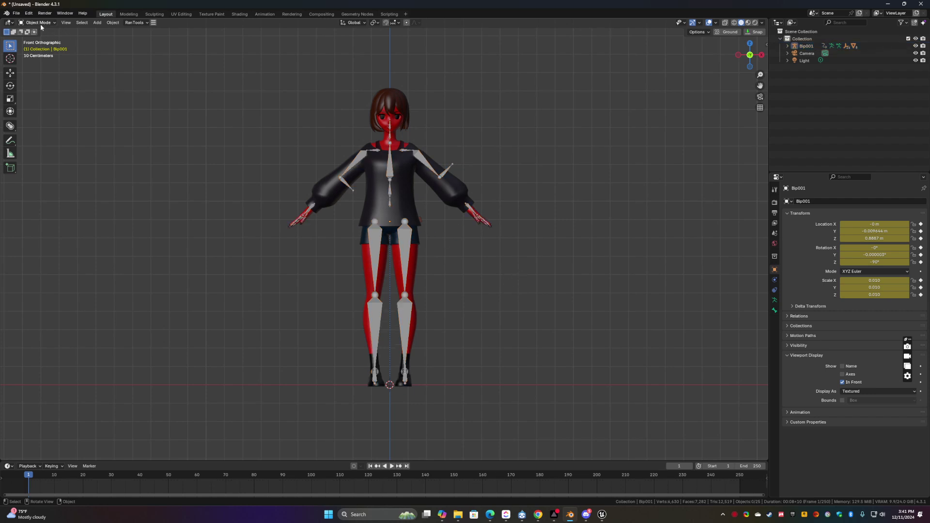
# - Start a new General scene without saving and delete the default cube
pyautogui.click(16, 13)
pyautogui.moveTo(28, 22)
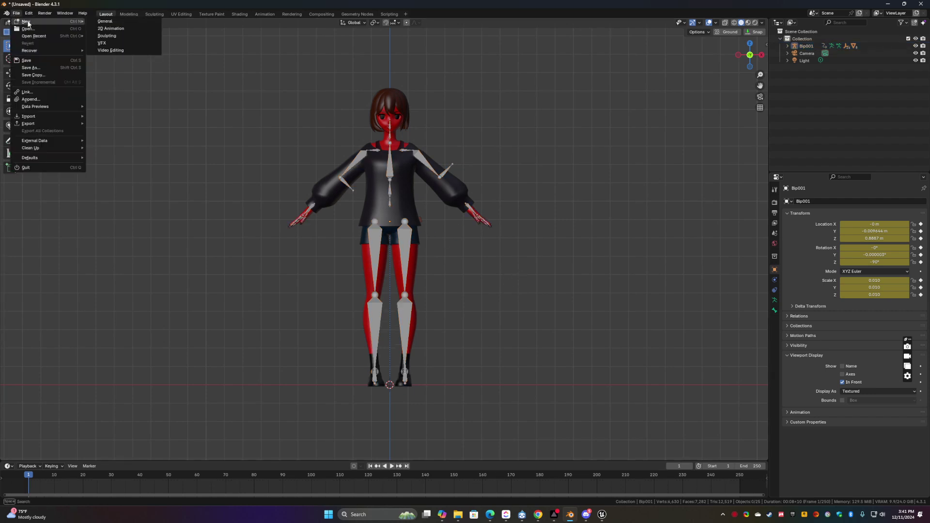
pyautogui.click(118, 22)
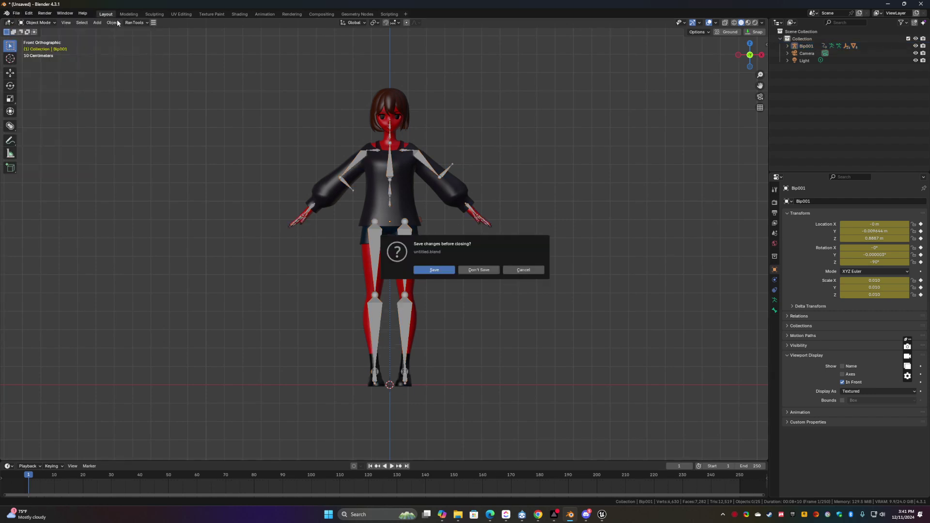
pyautogui.click(493, 274)
pyautogui.click(377, 260)
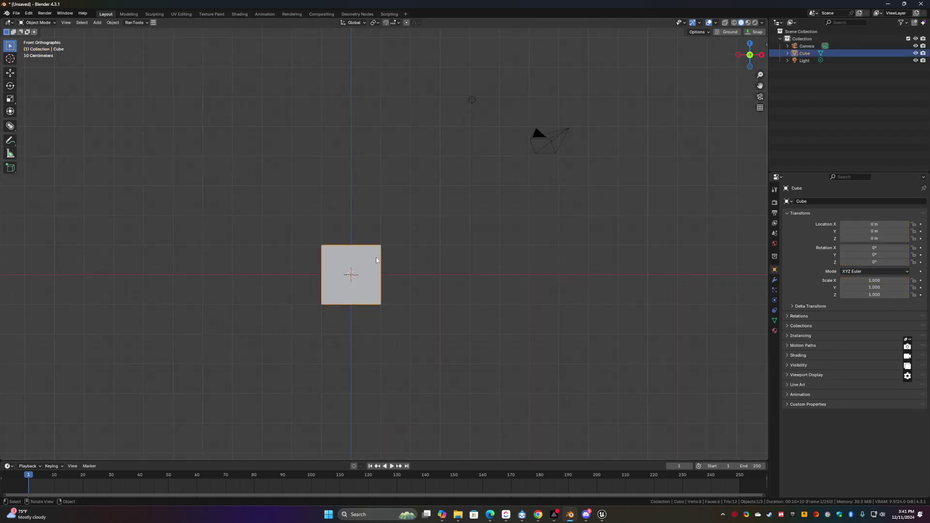
pyautogui.press('Delete')
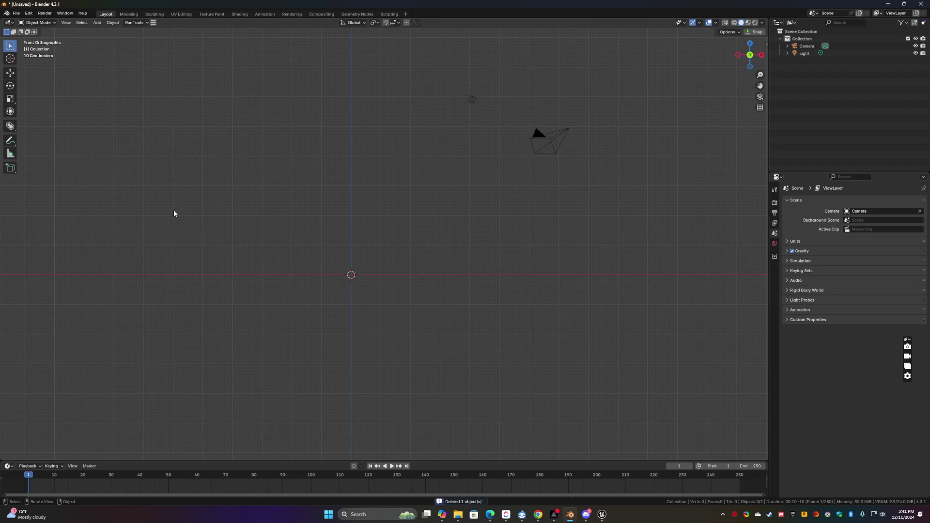
# - Open the Better FBX Importer file browser from File > Import
pyautogui.click(16, 13)
pyautogui.moveTo(32, 42)
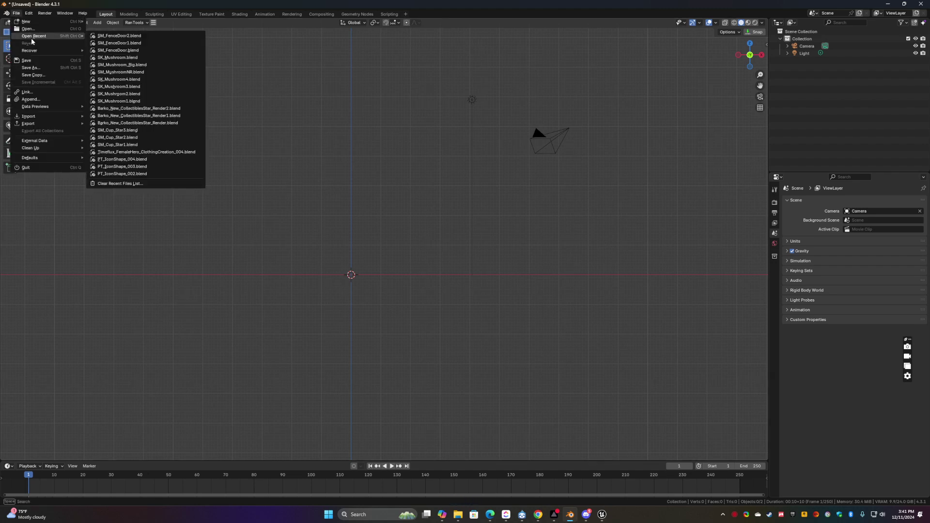
pyautogui.moveTo(35, 117)
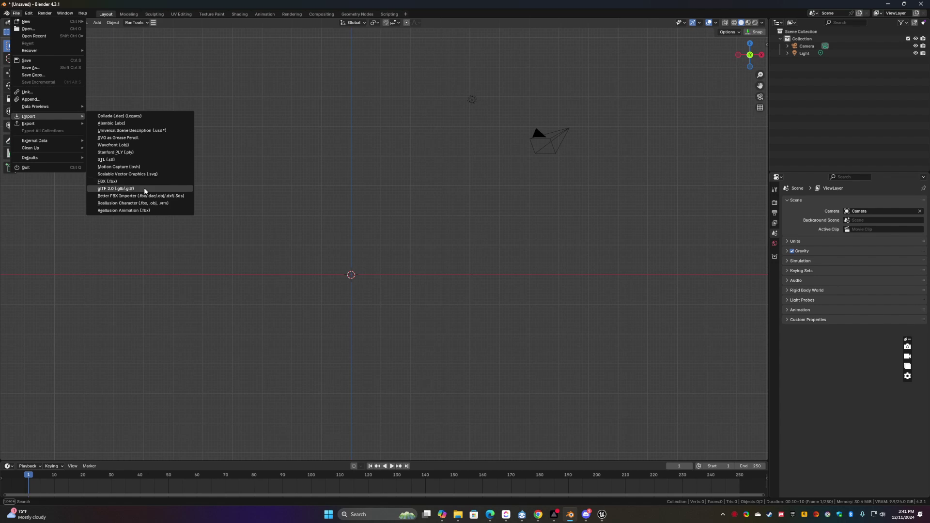
pyautogui.click(120, 196)
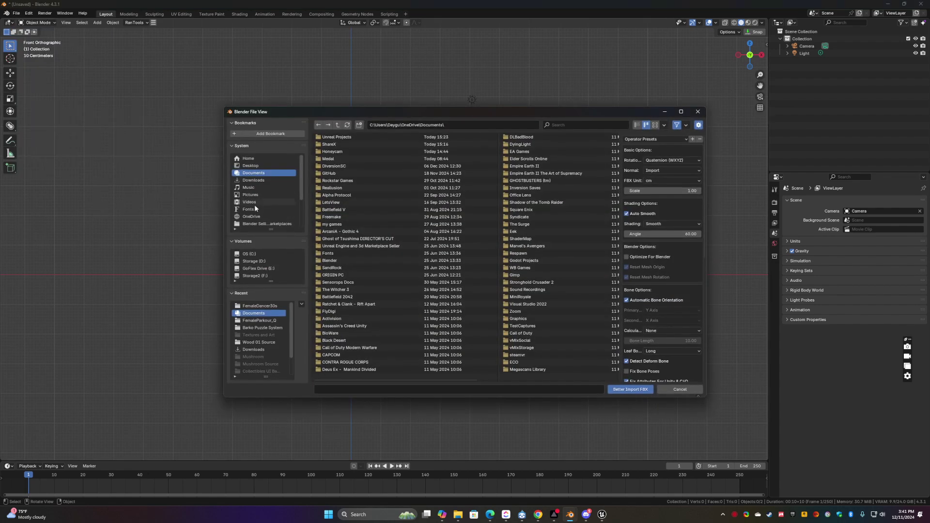
# - Choose FemaleDancer30s_girl_skin.fbx from Downloads > FemaleDancer30s and run Better Import FBX
pyautogui.click(258, 180)
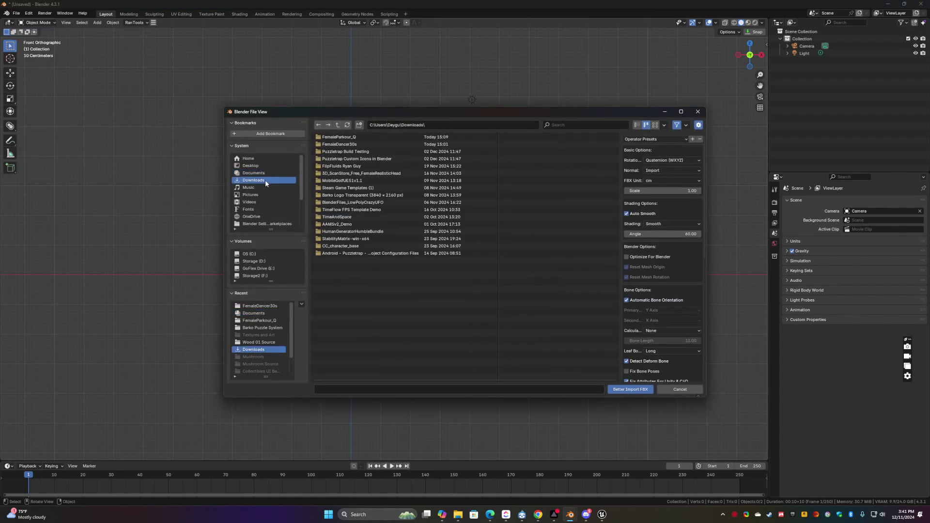
pyautogui.doubleClick(361, 144)
pyautogui.click(363, 138)
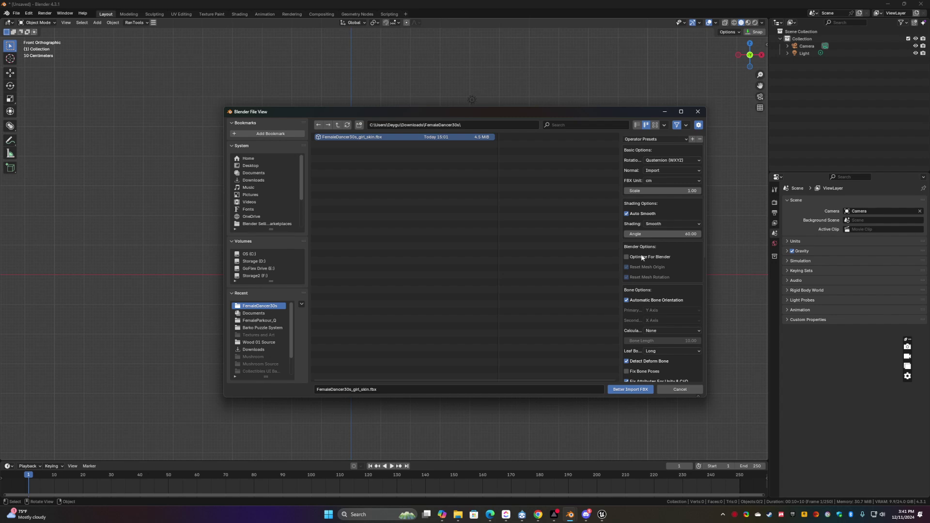
pyautogui.click(631, 390)
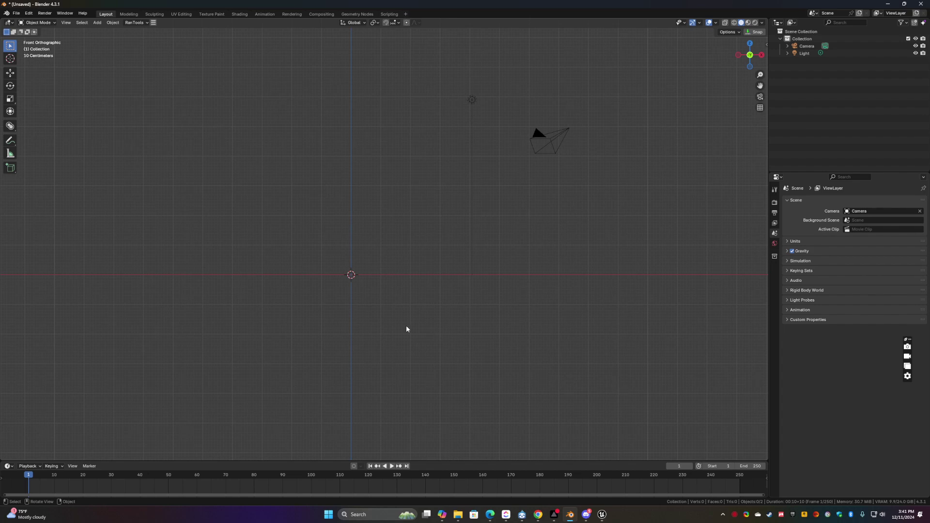
# - Select the Bip001 armature, enable In Front under Viewport Display, and orbit to inspect the rig
pyautogui.scroll(6, 339, 291)
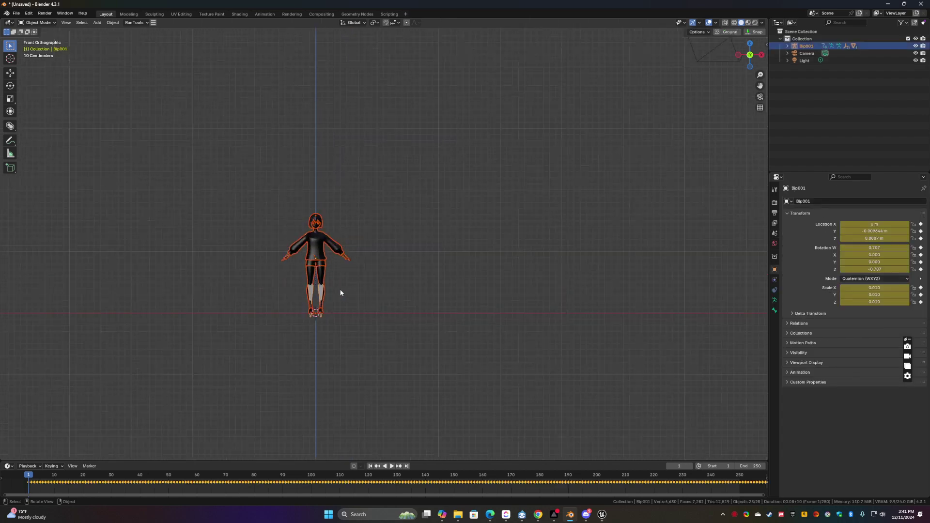
pyautogui.scroll(2, 283, 325)
pyautogui.keyDown('shift'); pyautogui.moveTo(283, 338); pyautogui.dragTo(447, 277, button='middle'); pyautogui.keyUp('shift')
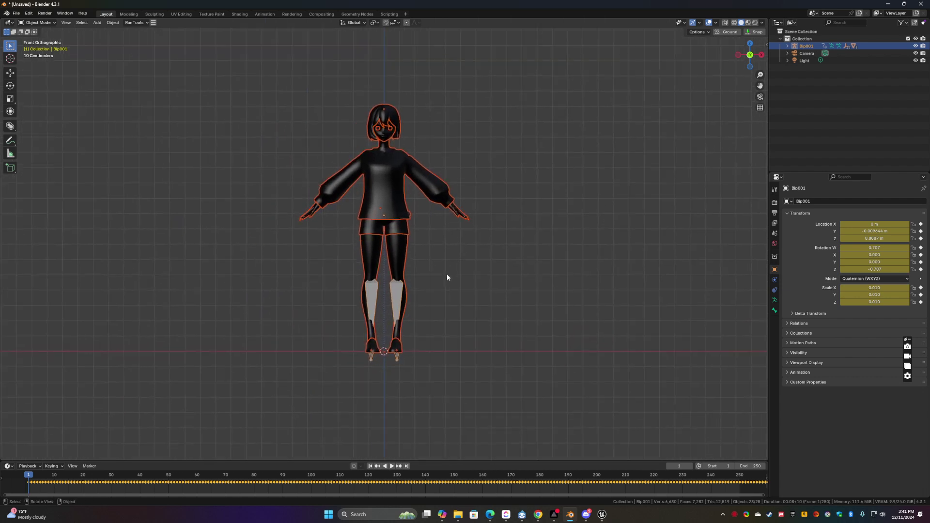
pyautogui.click(398, 305)
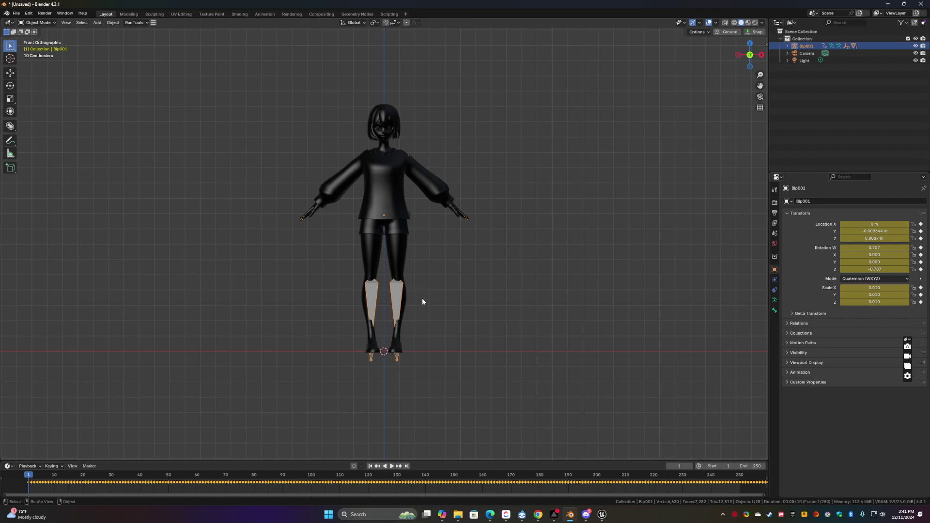
pyautogui.click(791, 363)
pyautogui.click(843, 390)
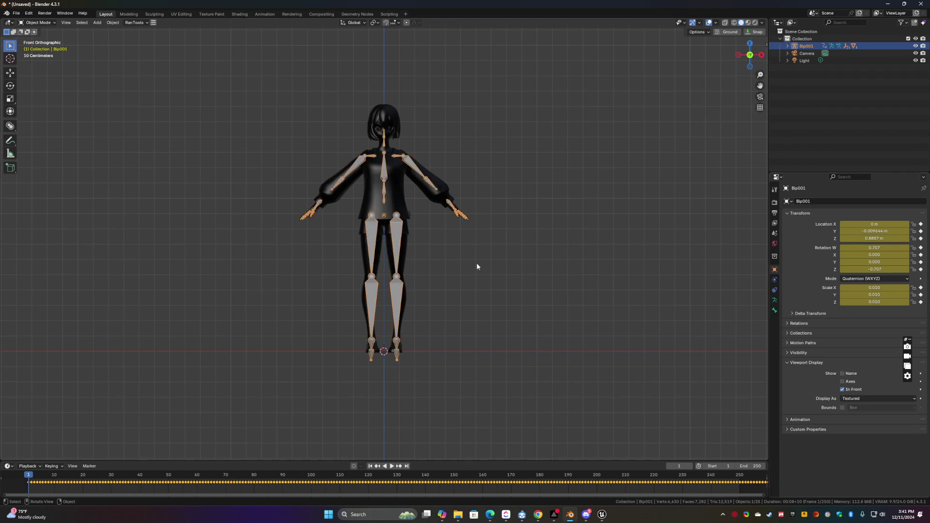
pyautogui.moveTo(478, 267)
pyautogui.mouseDown(button='middle')
pyautogui.moveTo(459, 292)
pyautogui.moveTo(293, 272)
pyautogui.moveTo(211, 274)
pyautogui.moveTo(511, 273)
pyautogui.moveTo(468, 280)
pyautogui.mouseUp(button='middle')
pyautogui.moveTo(565, 303); pyautogui.dragTo(453, 278, button='middle')
pyautogui.keyDown('ctrl'); pyautogui.scroll(-2, 615, 485); pyautogui.keyUp('ctrl')
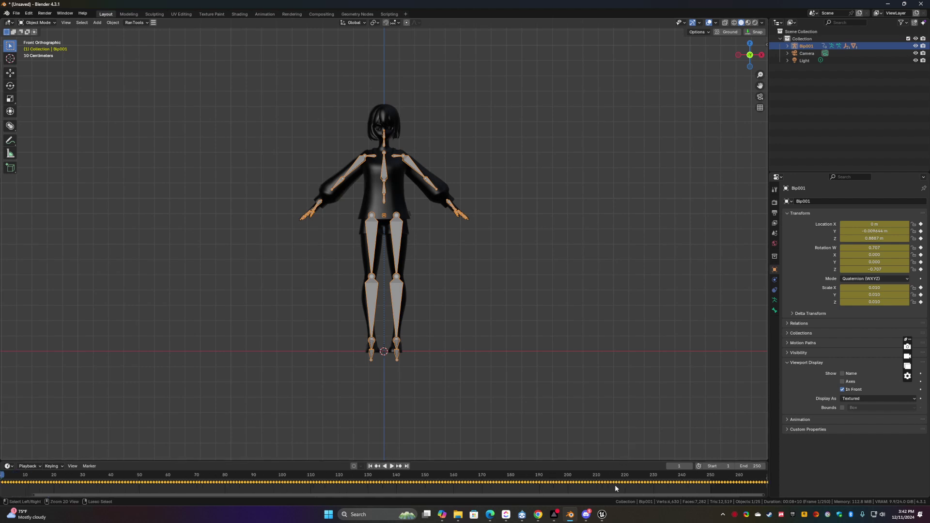
# - Set the timeline end frame to 660 and start playing the dance animation
pyautogui.scroll(-3, 616, 484)
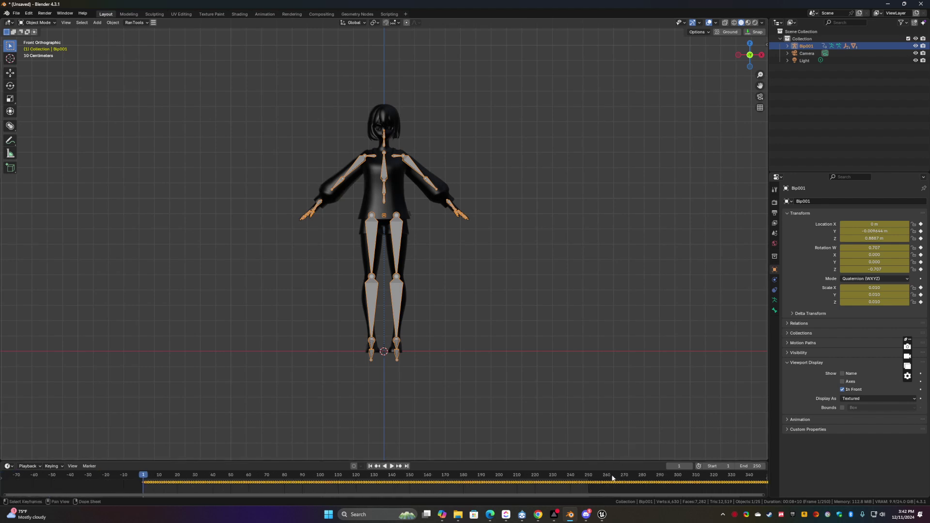
pyautogui.scroll(-5, 612, 478)
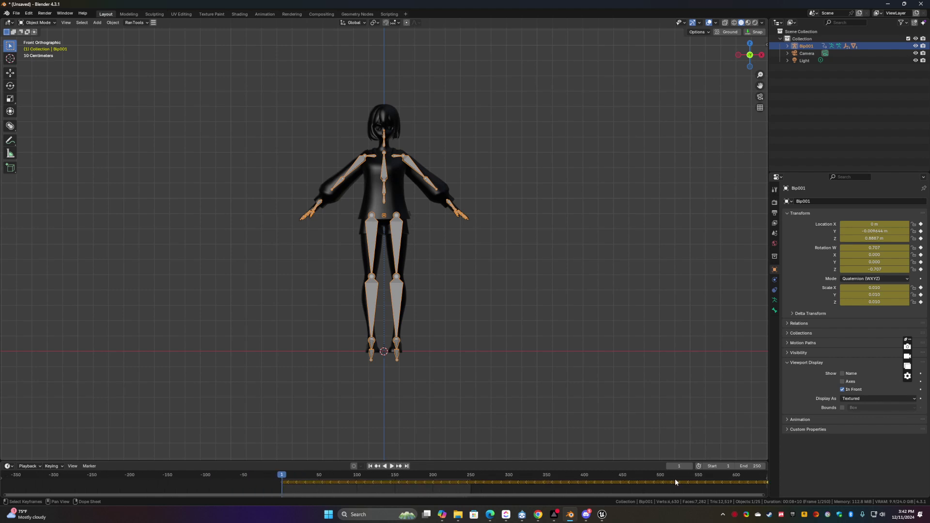
pyautogui.scroll(2, 681, 479)
pyautogui.keyDown('ctrl'); pyautogui.scroll(-6, 630, 479); pyautogui.keyUp('ctrl')
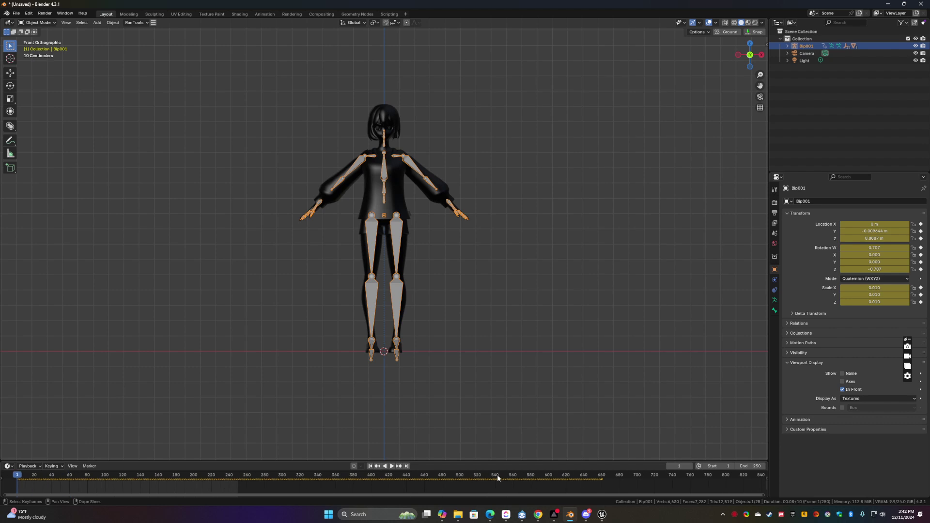
pyautogui.click(747, 467)
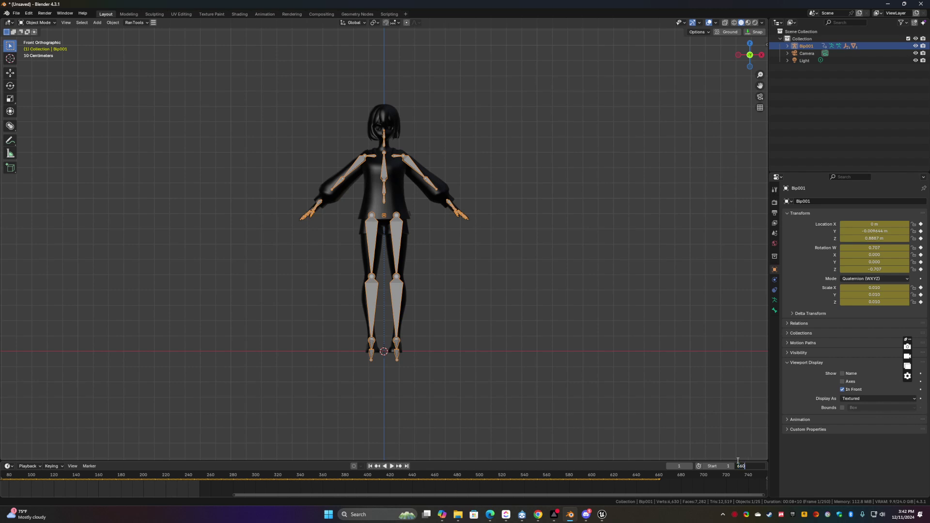
pyautogui.press('Return')
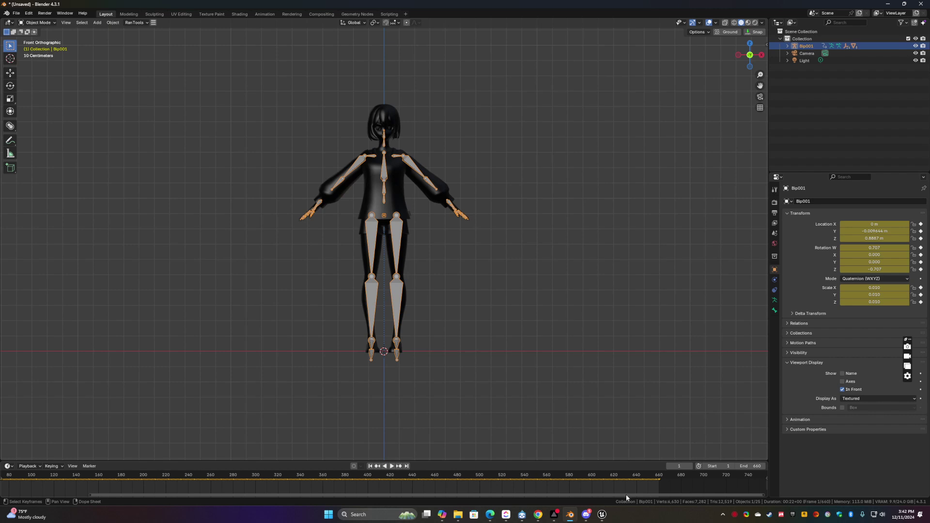
pyautogui.moveTo(609, 494); pyautogui.dragTo(514, 495)
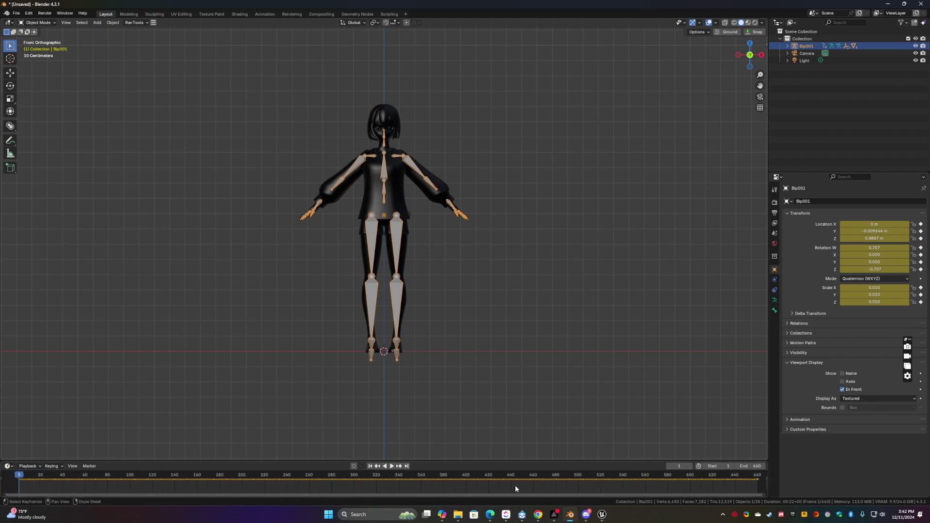
pyautogui.press('space')
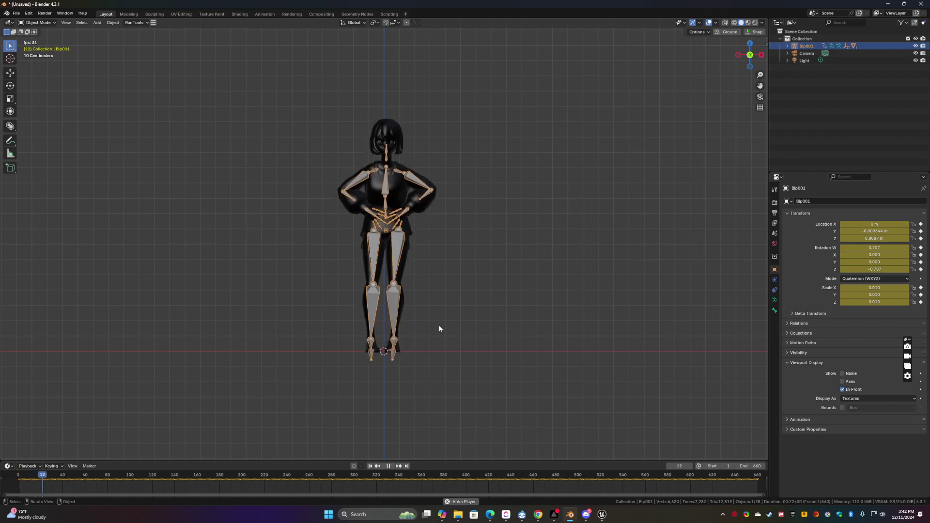
# - Orbit around the dancer while the animation plays, then stop it and return to front view
pyautogui.scroll(3, 441, 323)
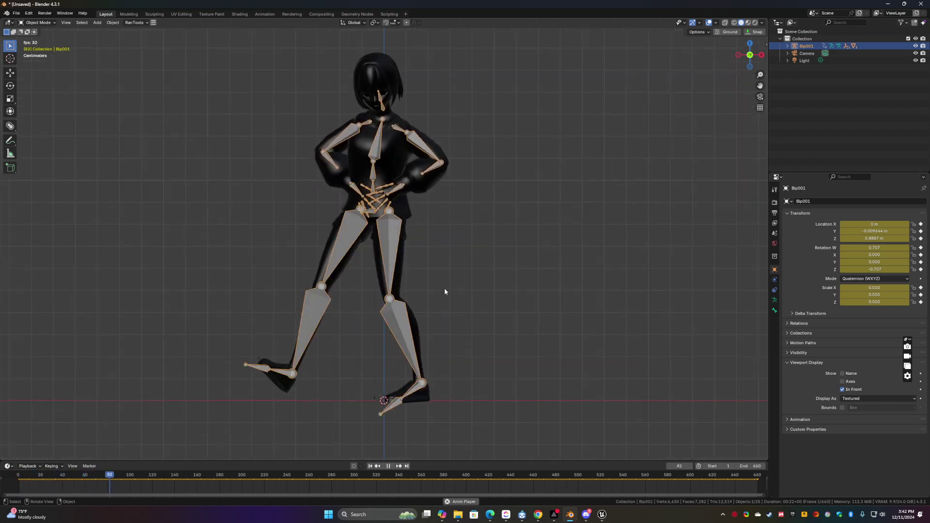
pyautogui.moveTo(480, 316); pyautogui.dragTo(418, 327, button='middle')
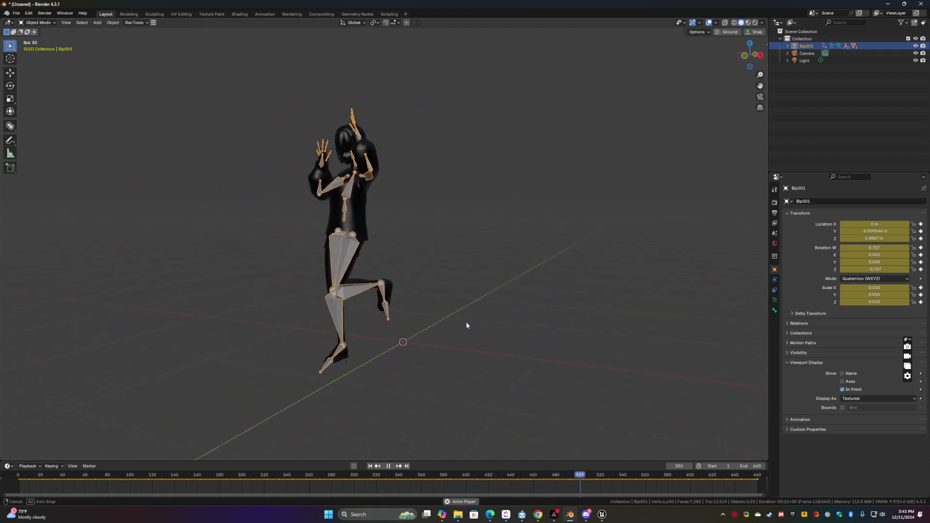
pyautogui.moveTo(467, 325)
pyautogui.mouseDown(button='middle')
pyautogui.moveTo(508, 322)
pyautogui.moveTo(494, 332)
pyautogui.moveTo(473, 328)
pyautogui.mouseUp(button='middle')
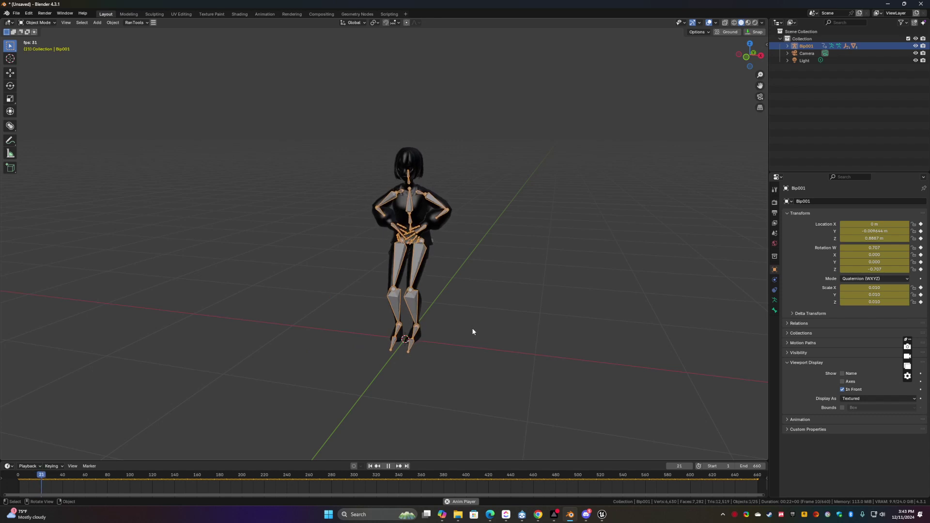
pyautogui.press('space')
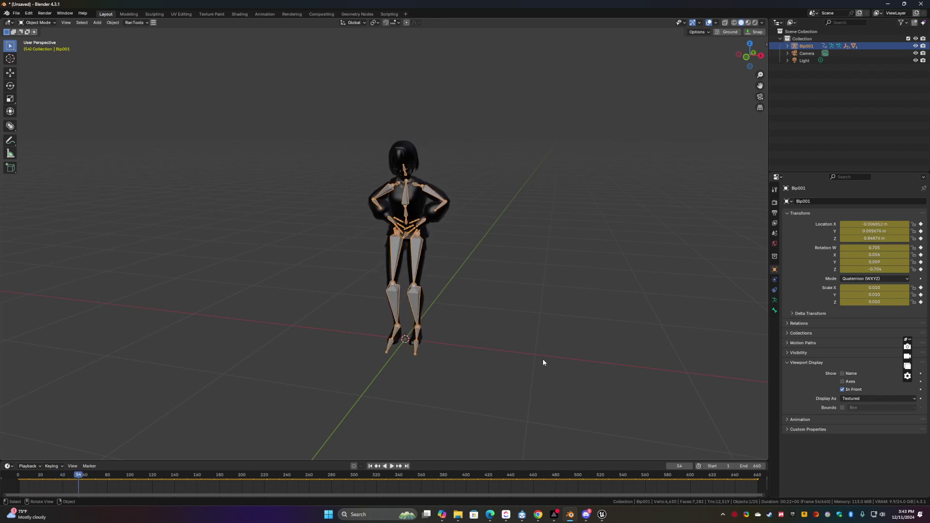
pyautogui.press('KP_1')
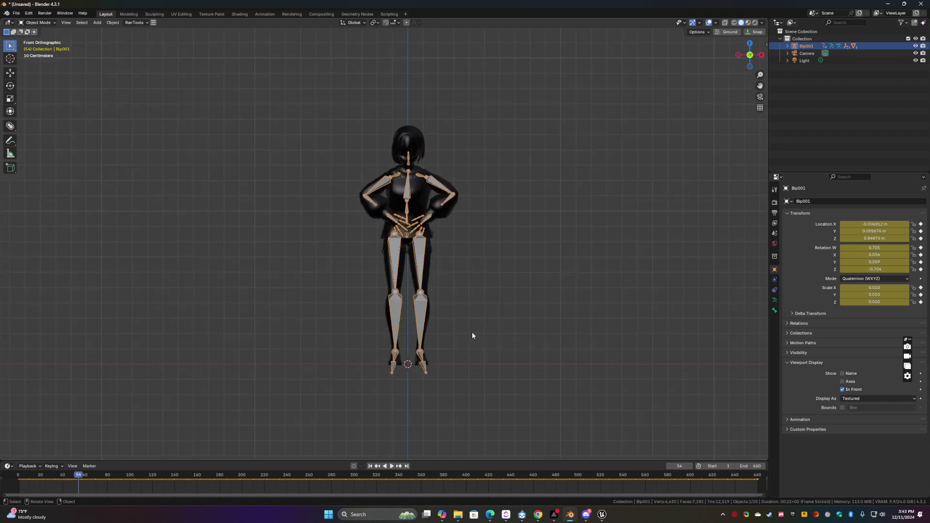
# - Minimize Blender, move File Explorer aside, and switch to the Unreal Editor project
pyautogui.click(889, 4)
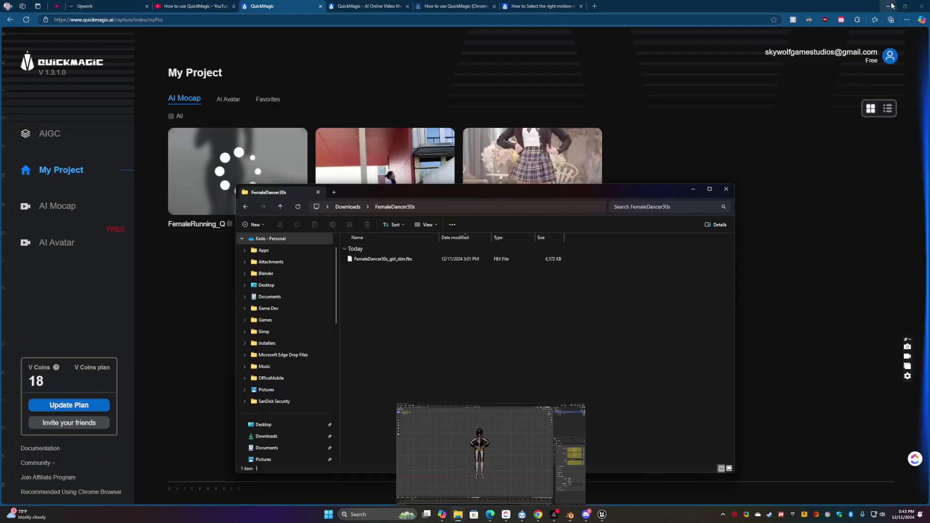
pyautogui.click(797, 359)
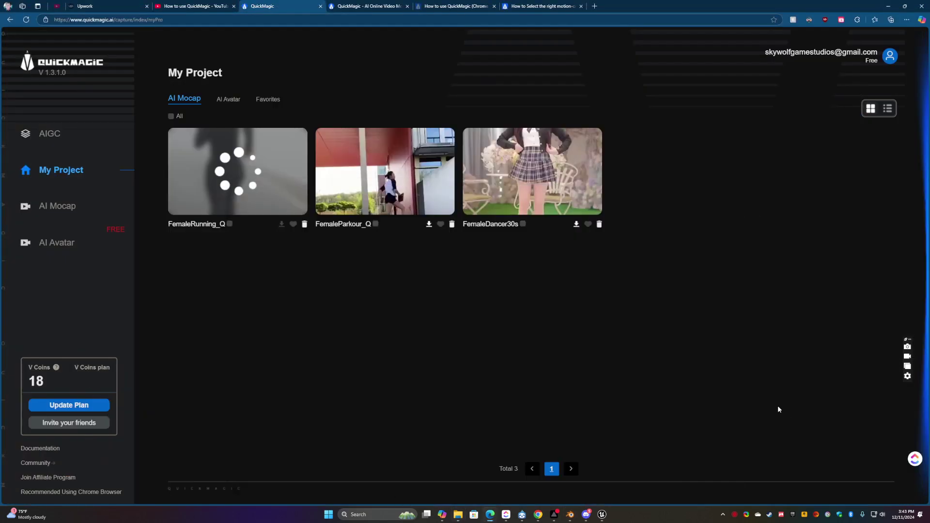
pyautogui.click(601, 516)
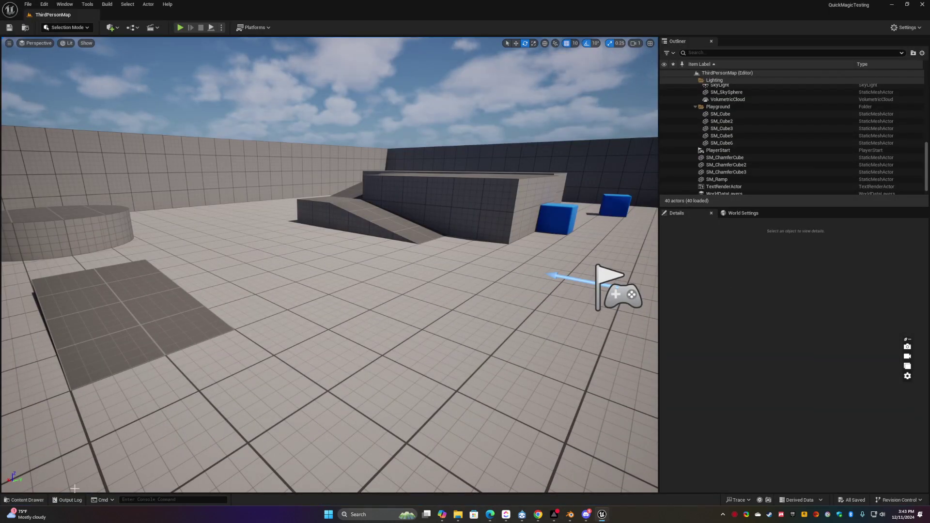
# - Open the Content Drawer on the Characters, LevelPrototyping and ThirdPerson folders
pyautogui.click(27, 500)
pyautogui.click(278, 357)
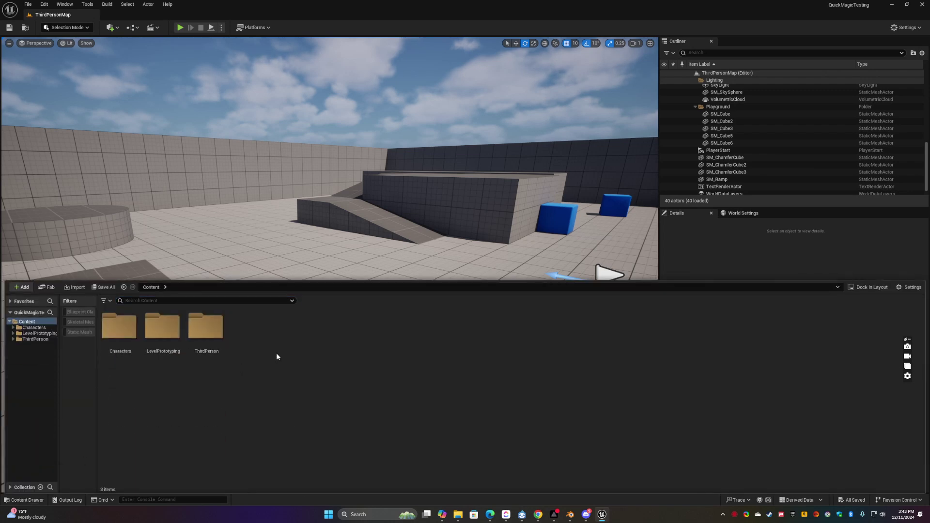
# - Drag FemaleParkour_Q_girl_skin.fbx from Downloads\FemaleParkour_Q into Unreal's Content Browser
pyautogui.moveTo(457, 514)
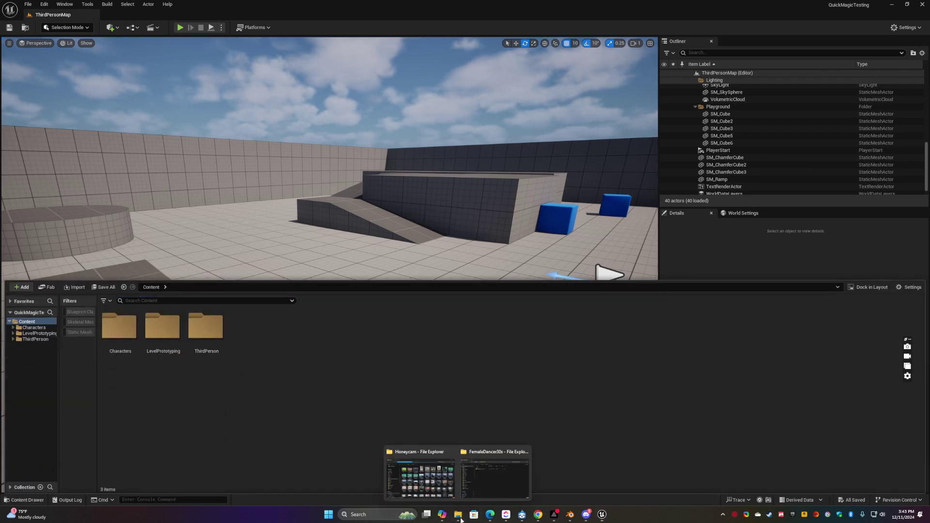
pyautogui.click(498, 467)
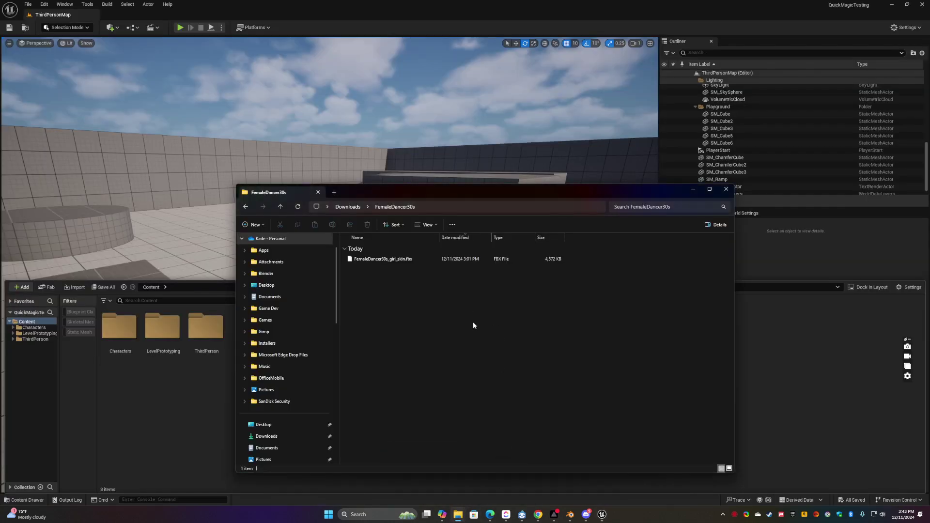
pyautogui.click(348, 207)
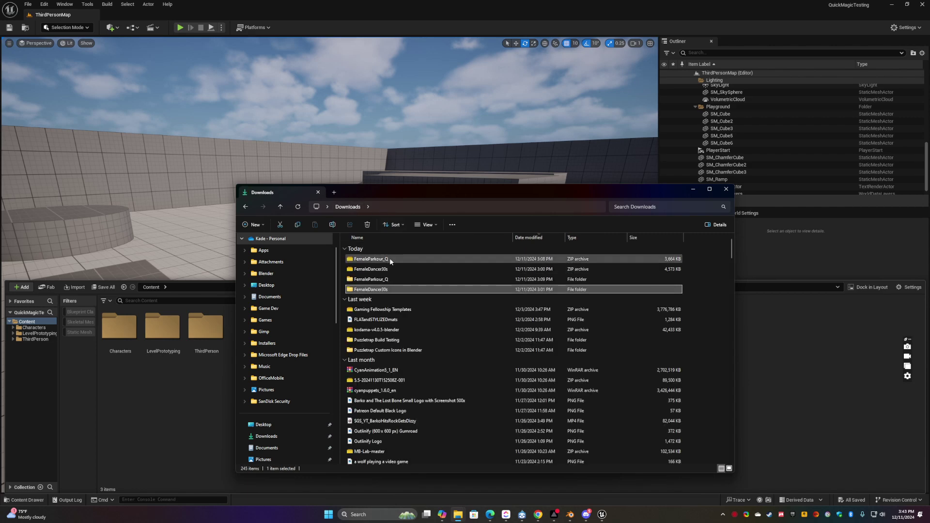
pyautogui.doubleClick(383, 279)
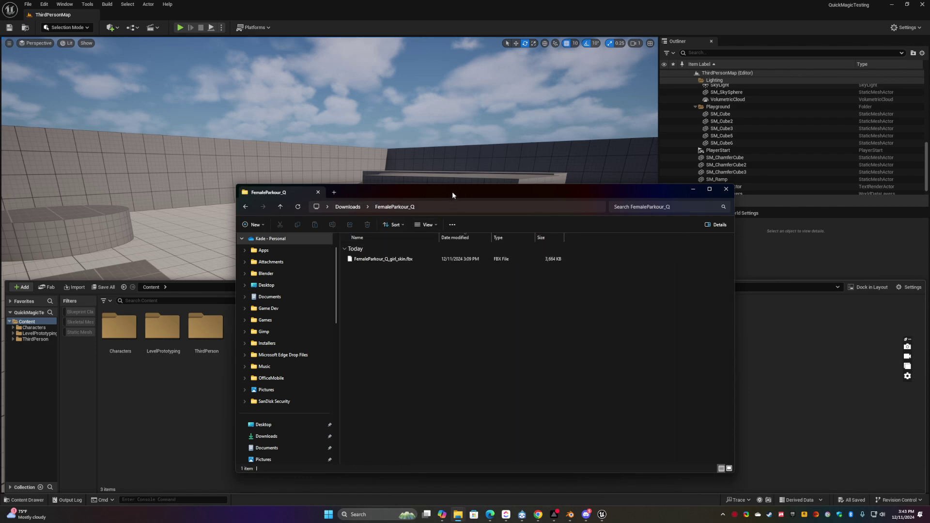
pyautogui.moveTo(453, 195); pyautogui.dragTo(607, 142)
pyautogui.click(532, 206)
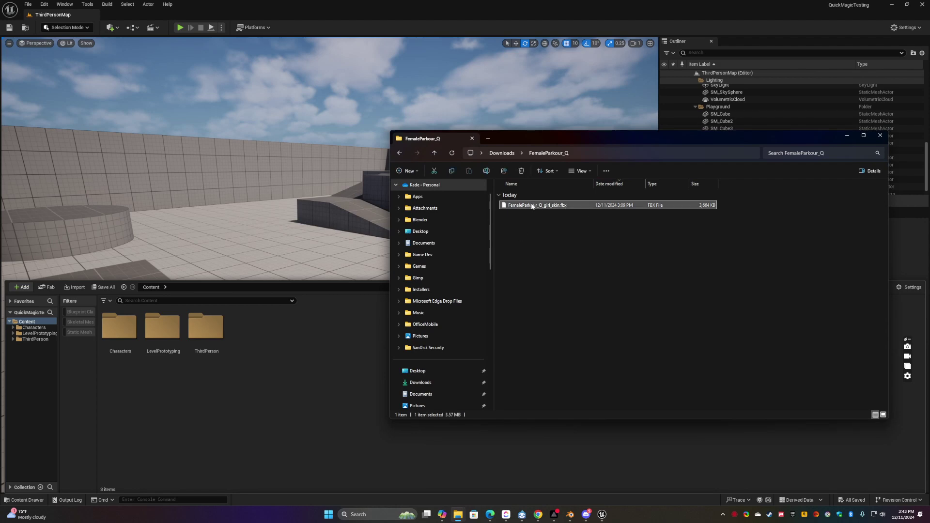
pyautogui.moveTo(532, 206); pyautogui.dragTo(298, 368)
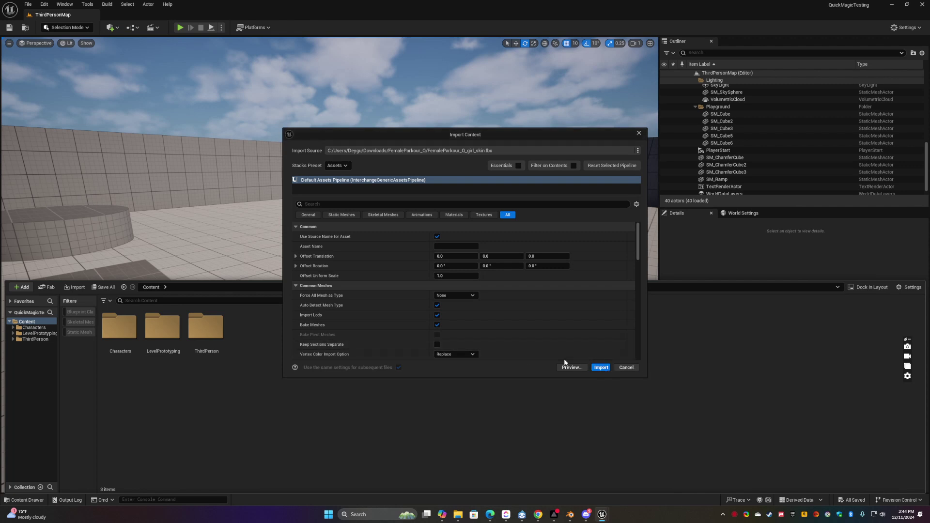
# - Review the Import Content options and import the FemaleParkour_Q FBX with default pipeline settings
pyautogui.scroll(-6, 362, 310)
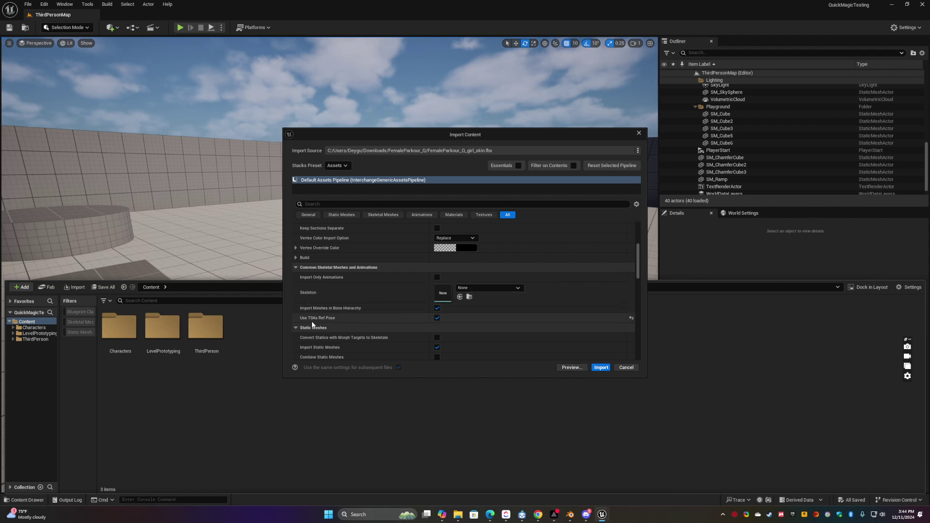
pyautogui.moveTo(313, 320)
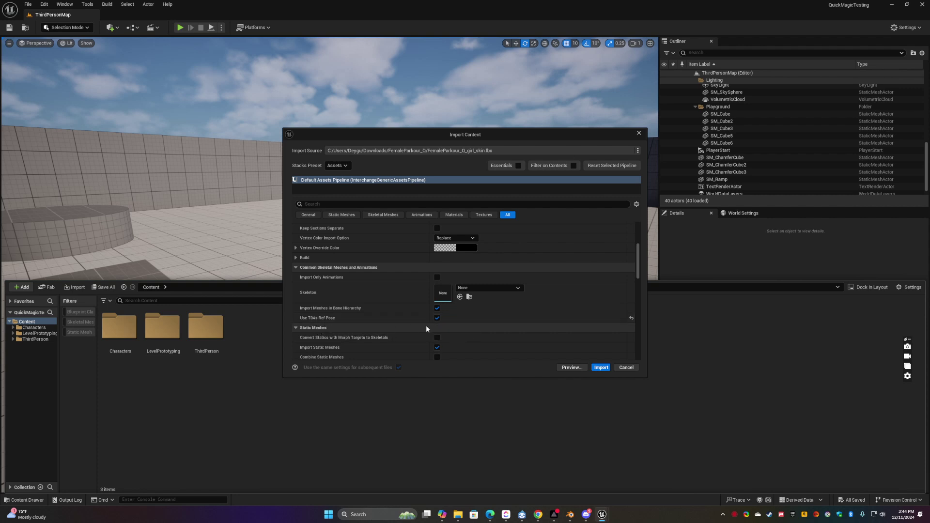
pyautogui.scroll(-4, 508, 333)
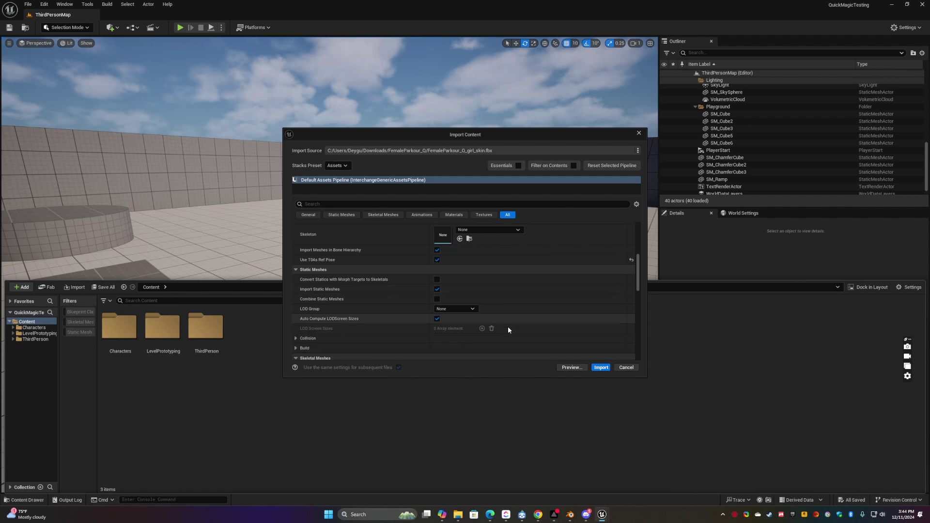
pyautogui.scroll(-2, 508, 329)
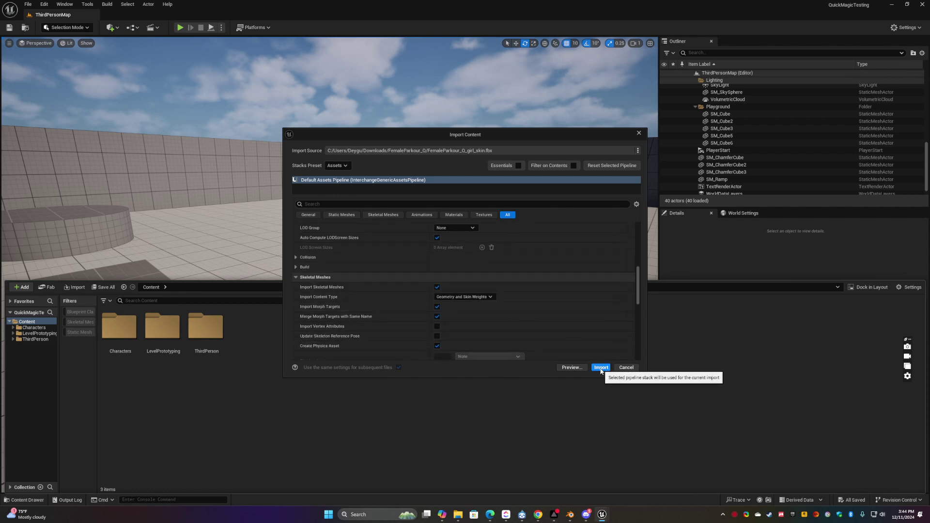
pyautogui.click(602, 368)
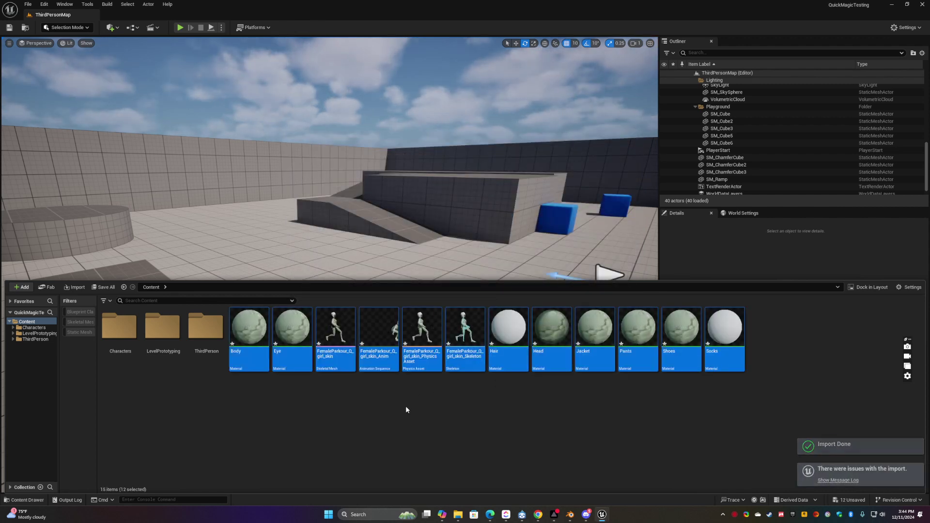
# - Place FemaleParkour_Q_girl_skin_Anim into the ThirdPersonMap and view it from around
pyautogui.click(448, 407)
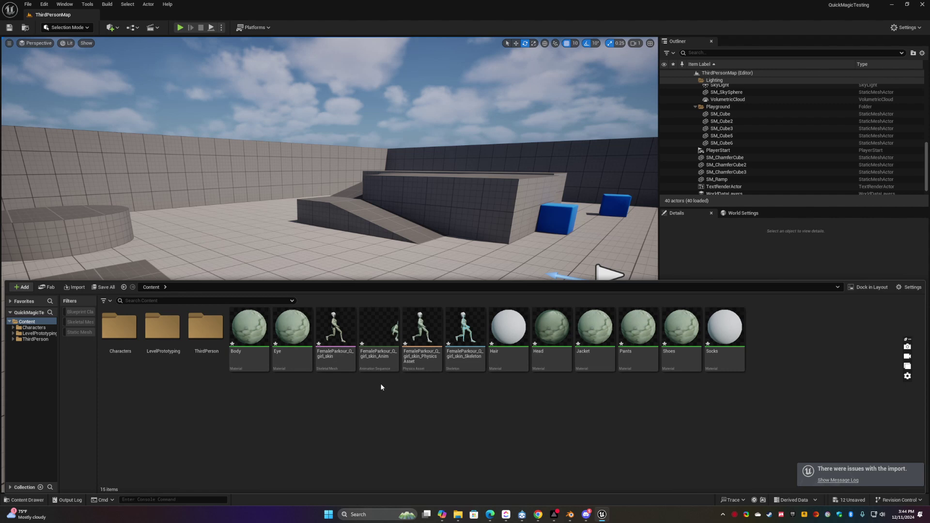
pyautogui.moveTo(380, 340); pyautogui.dragTo(316, 259)
pyautogui.press('w')
pyautogui.moveTo(341, 300); pyautogui.dragTo(269, 300, button='right')
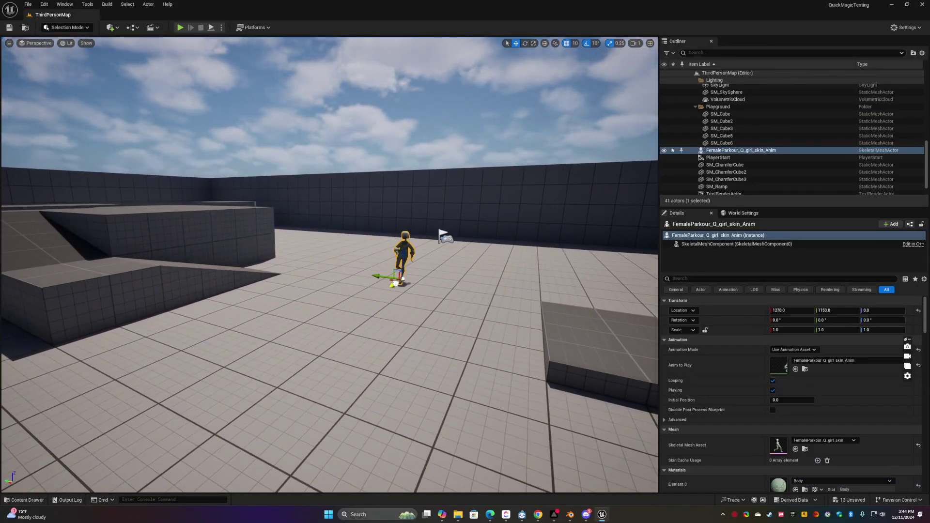
pyautogui.moveTo(269, 301); pyautogui.dragTo(259, 301, button='right')
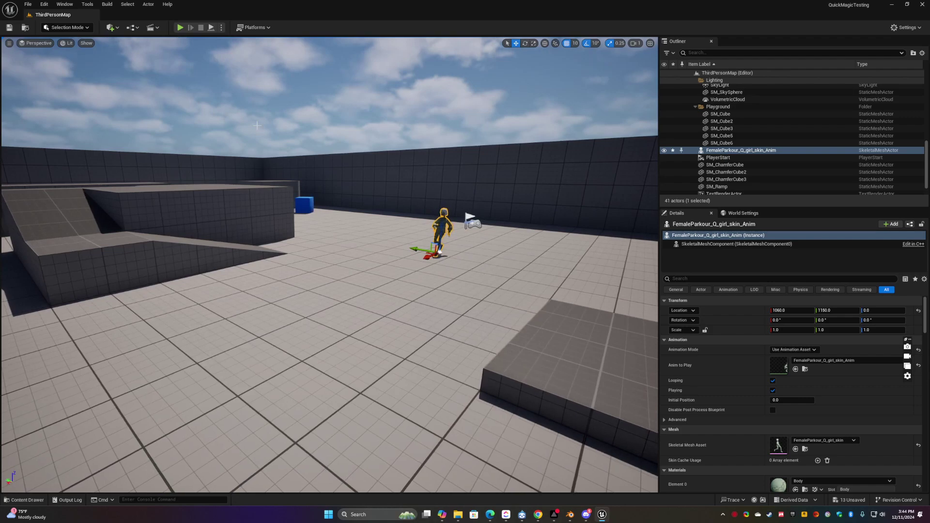
# - Start Play In Editor to test the parkour animation in the level
pyautogui.click(180, 28)
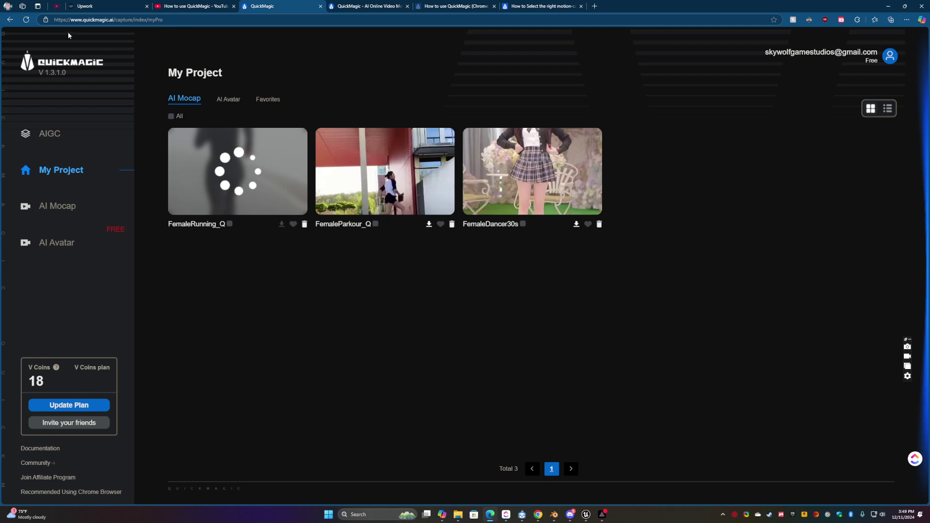
# - Reload the My Project page and open the FemaleRunning_Q 3D preview
pyautogui.click(26, 20)
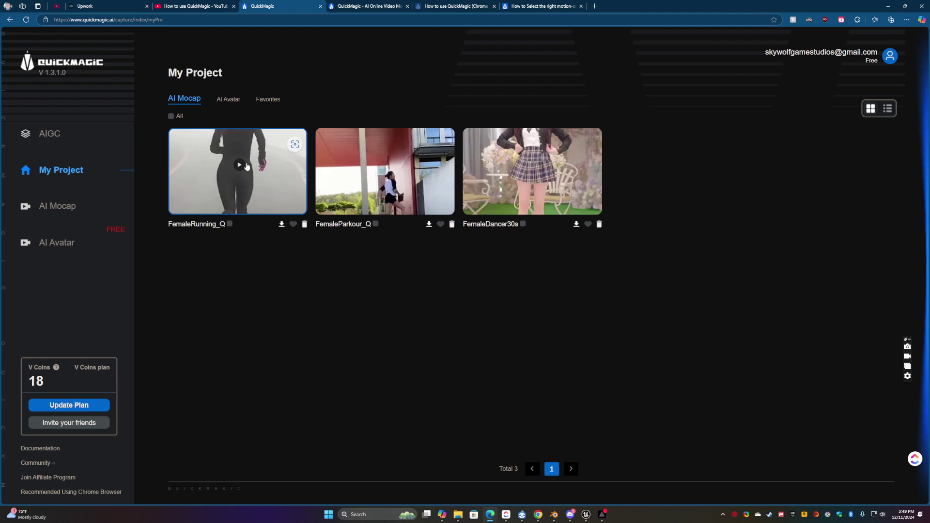
pyautogui.click(270, 189)
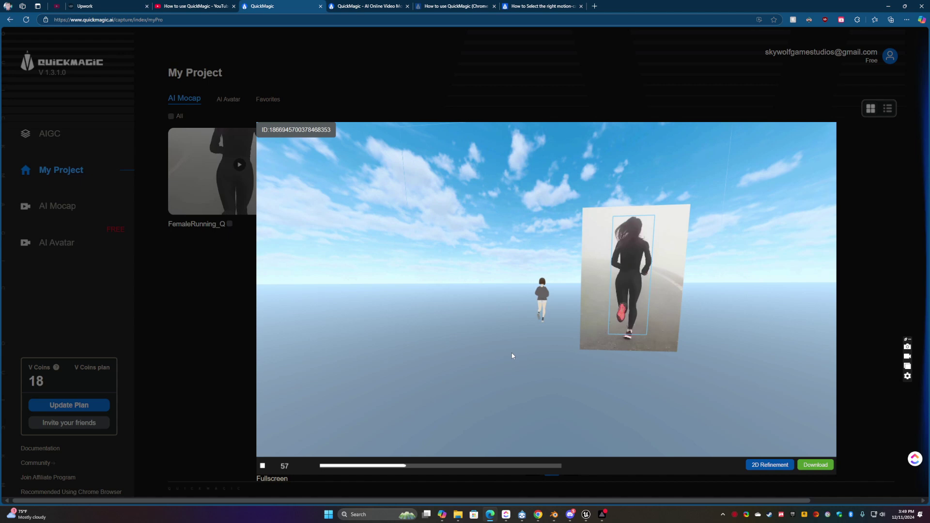
# - Orbit the FemaleRunning_Q preview from several angles, then download the mocap result
pyautogui.moveTo(494, 348); pyautogui.dragTo(592, 349)
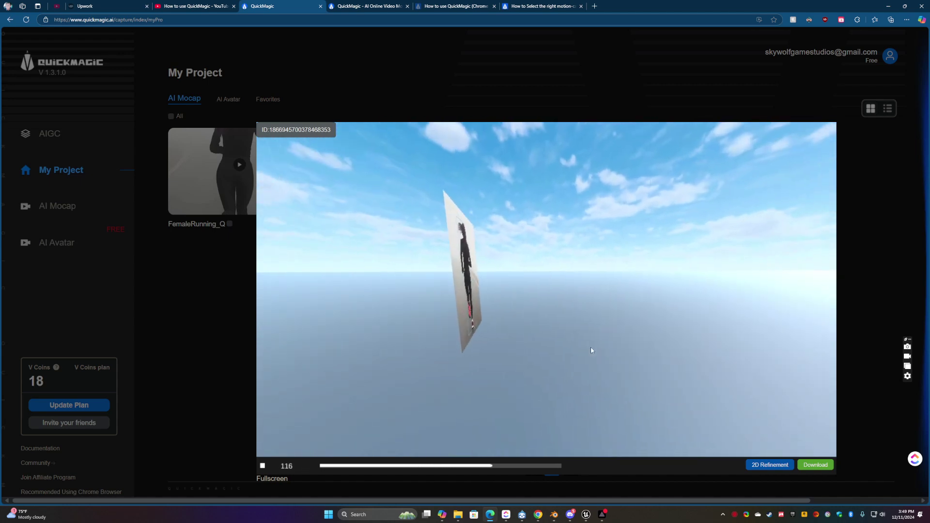
pyautogui.hscroll(3, 434, 371)
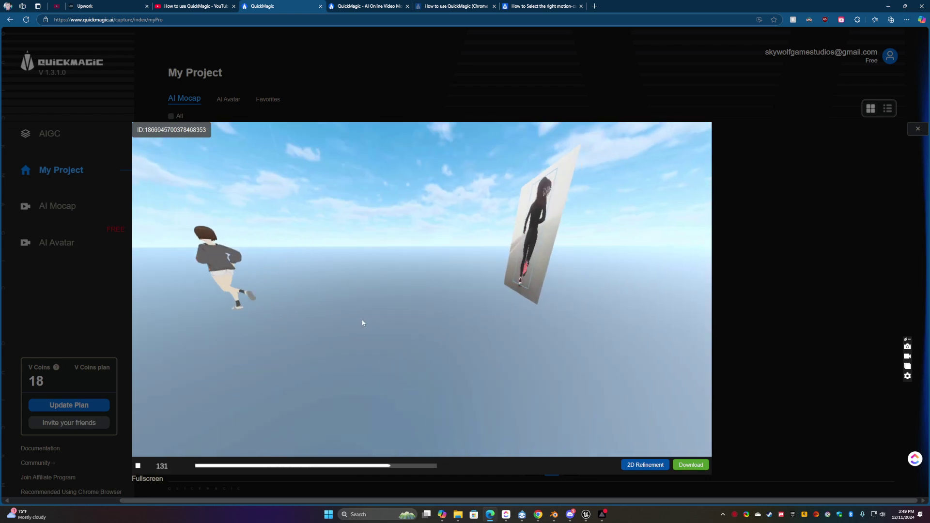
pyautogui.moveTo(362, 320); pyautogui.dragTo(343, 335)
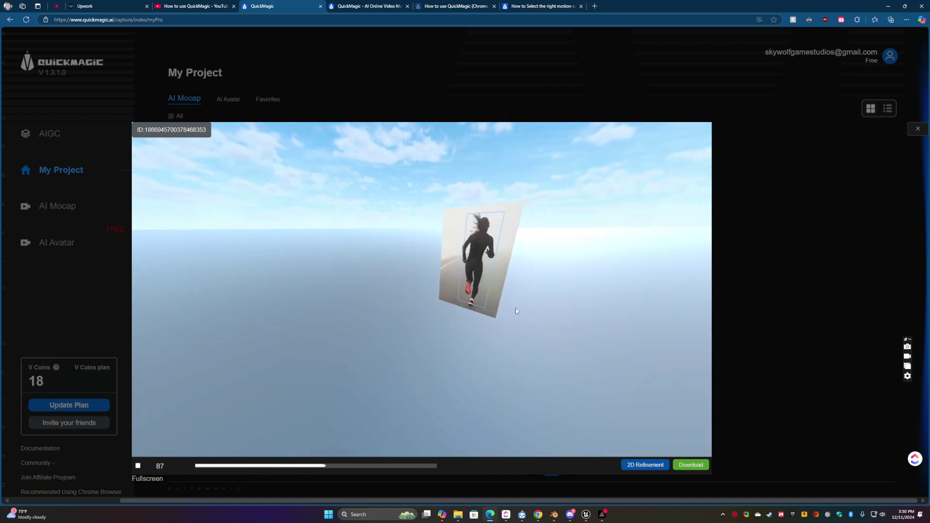
pyautogui.moveTo(515, 309); pyautogui.dragTo(483, 315)
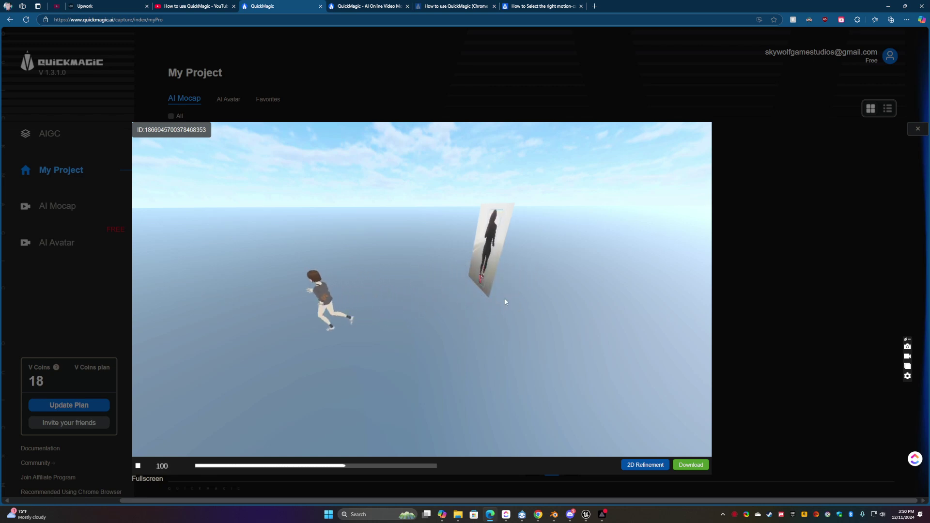
pyautogui.moveTo(505, 301)
pyautogui.mouseDown()
pyautogui.moveTo(497, 325)
pyautogui.moveTo(569, 326)
pyautogui.moveTo(535, 326)
pyautogui.moveTo(514, 352)
pyautogui.moveTo(272, 308)
pyautogui.moveTo(496, 297)
pyautogui.mouseUp()
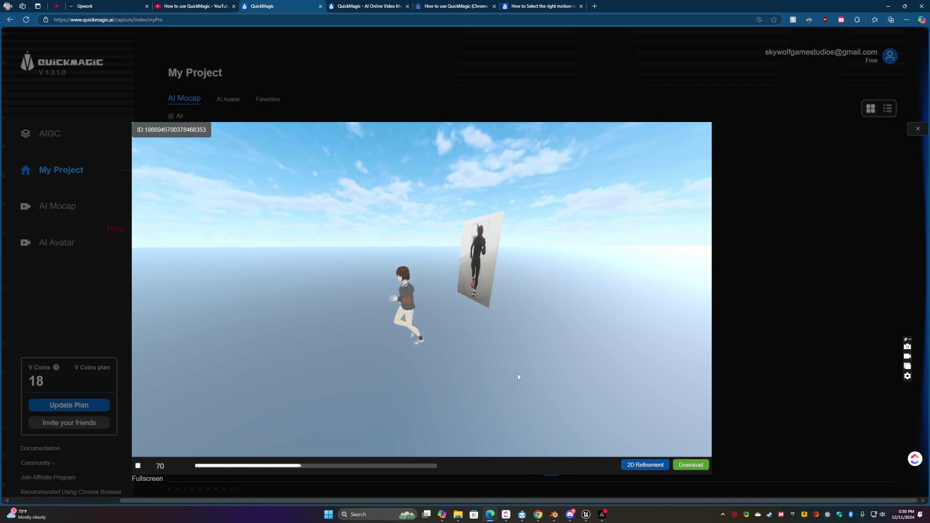
pyautogui.scroll(3, 470, 324)
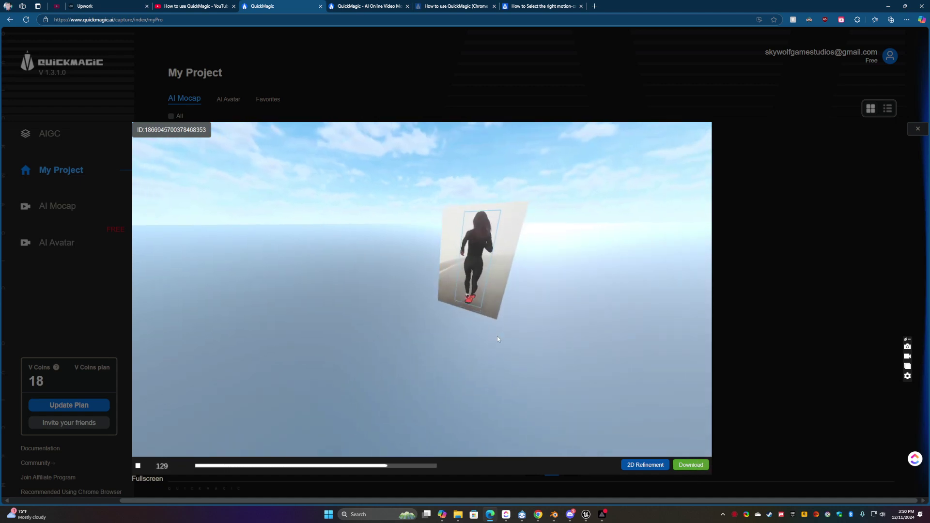
pyautogui.click(691, 465)
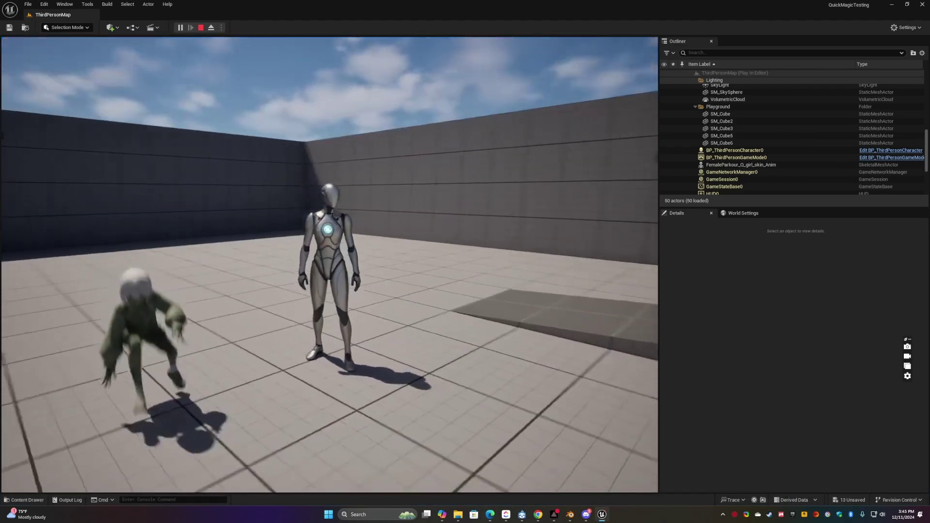
# - Run the mannequin around the arena with WASD, past the ramp and the parkour girl
pyautogui.press('a')
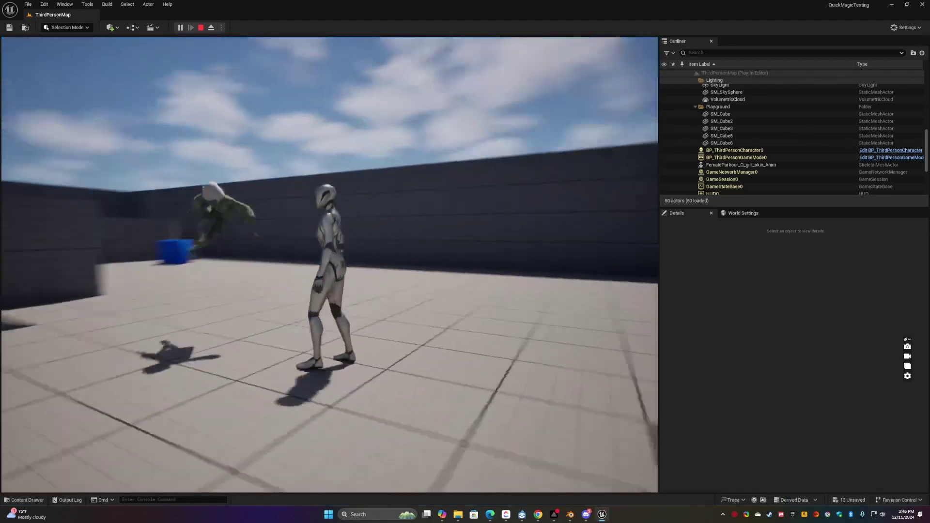
pyautogui.press('s')
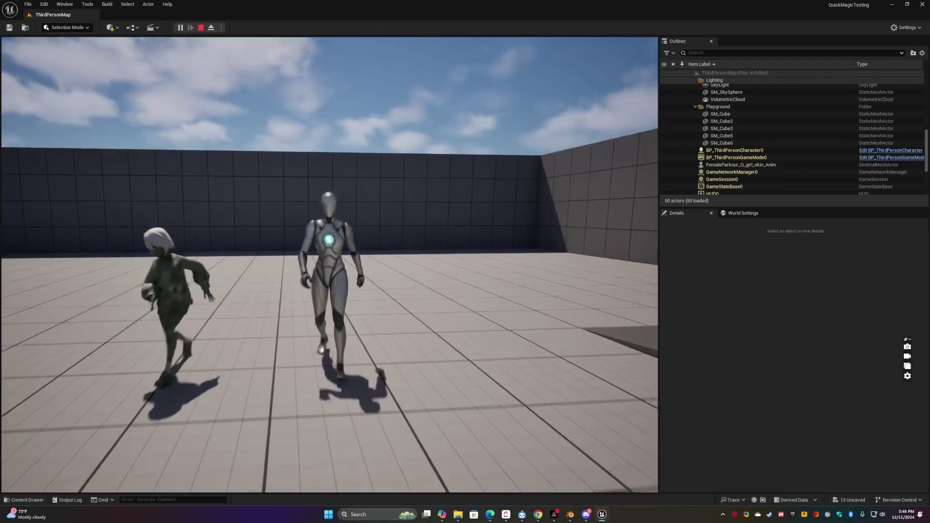
pyautogui.press('w')
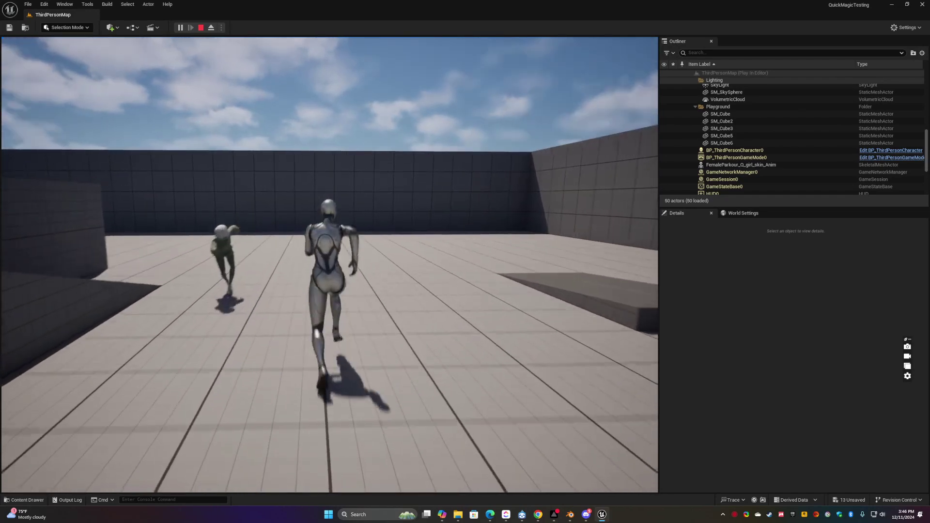
pyautogui.press('d')
pyautogui.press('a')
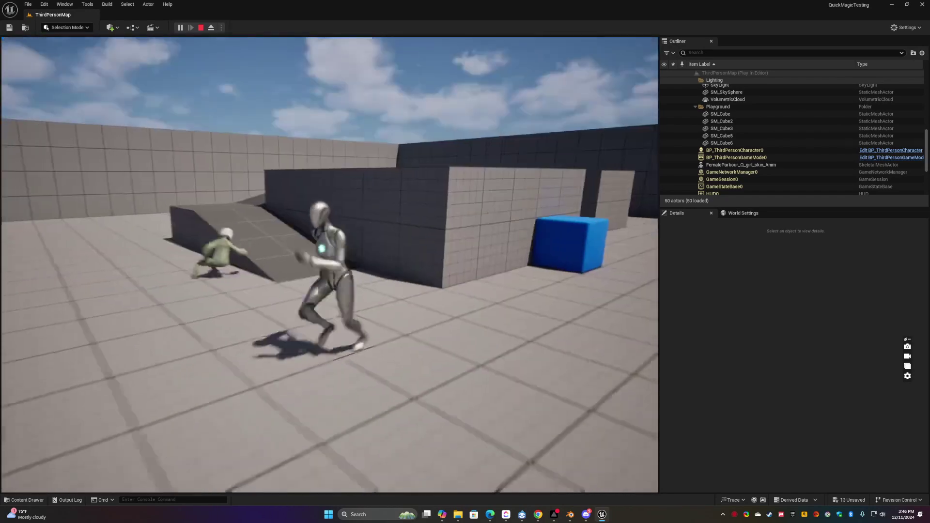
pyautogui.press('w')
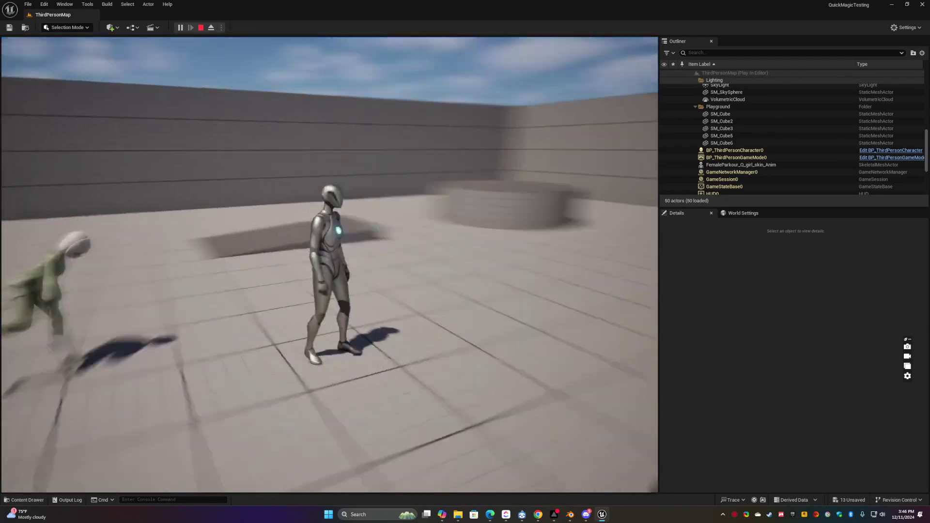
pyautogui.press('a')
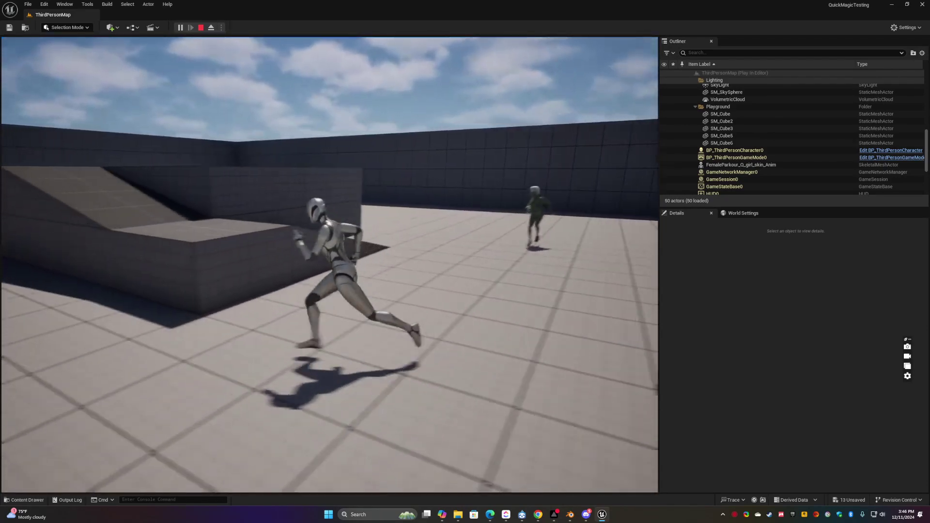
pyautogui.press('w')
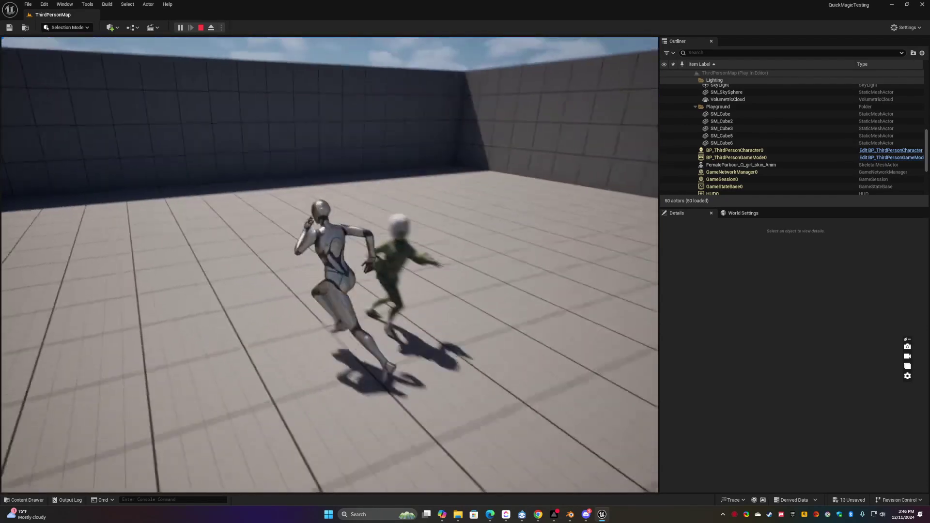